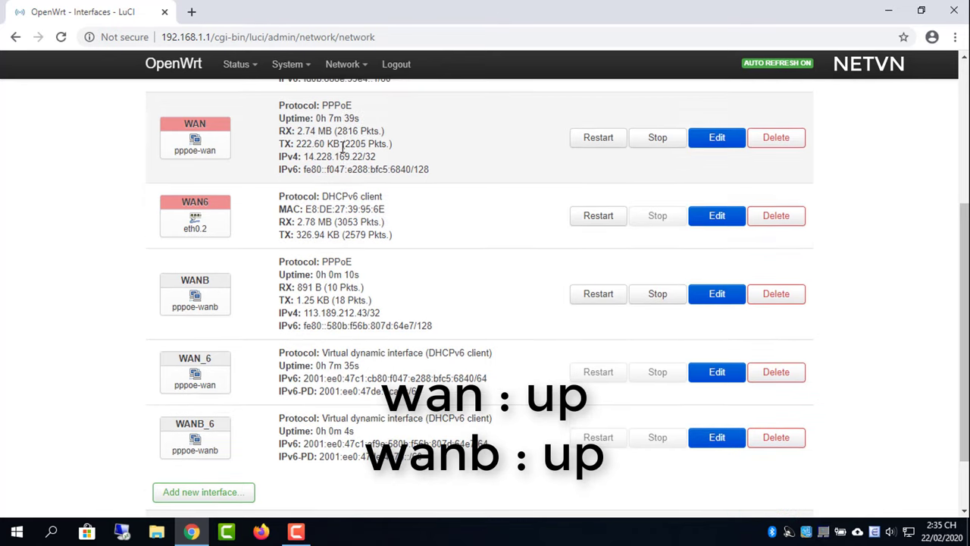
- Assign the WANB interface to the wan firewall zone and save it
double_click(346, 156)
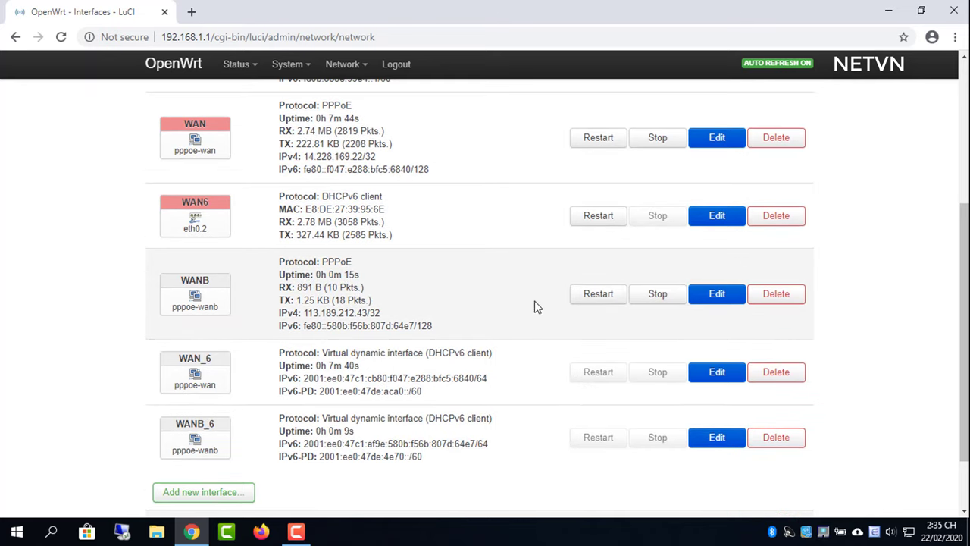
left_click(696, 297)
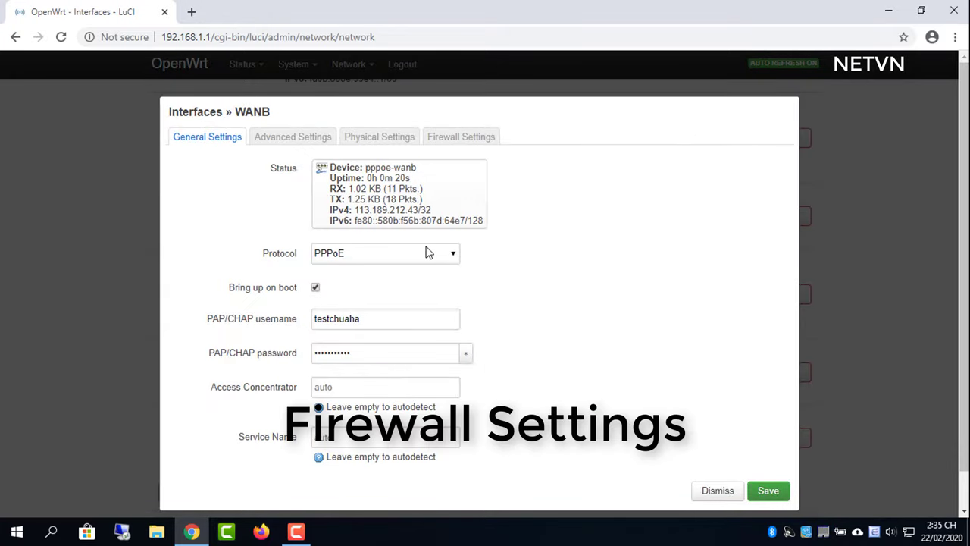
left_click(442, 138)
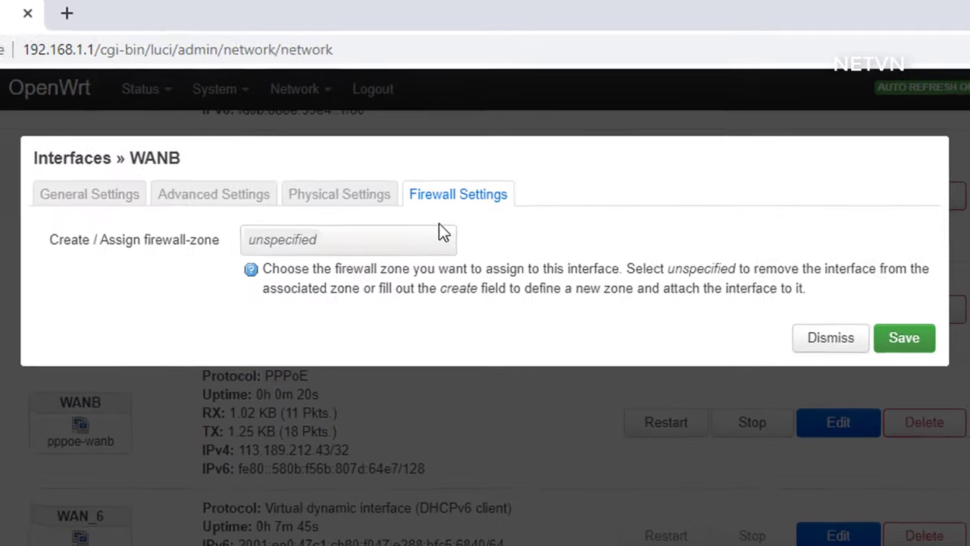
left_click(448, 168)
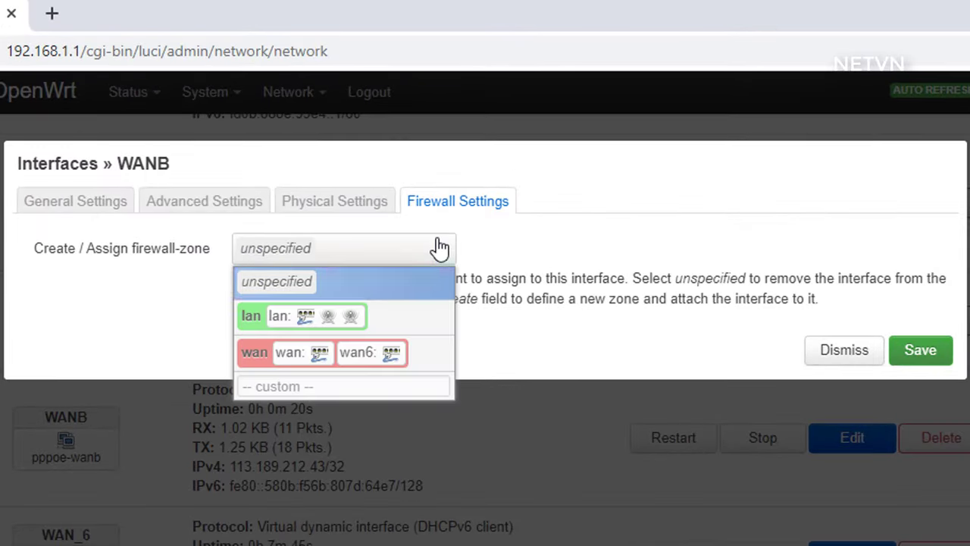
left_click(441, 248)
left_click(445, 247)
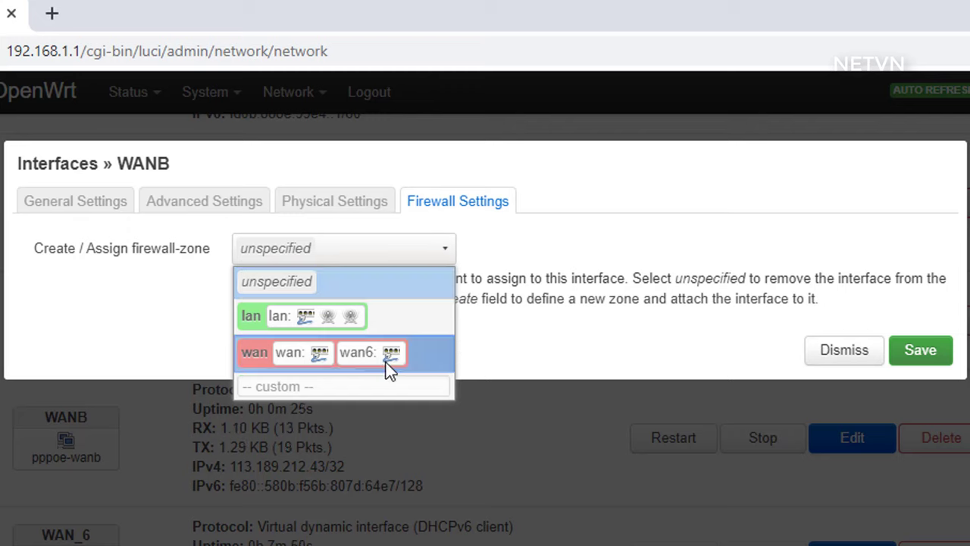
left_click(359, 357)
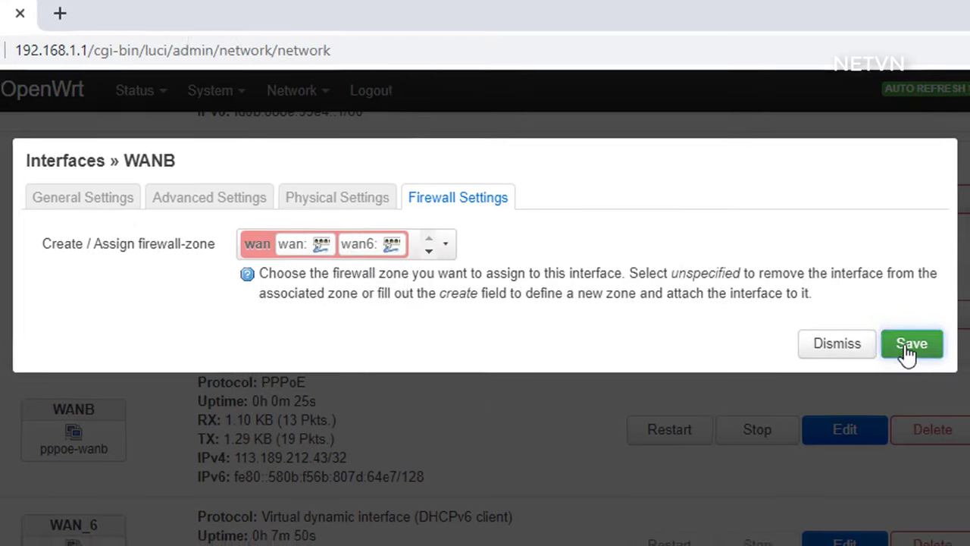
left_click(919, 350)
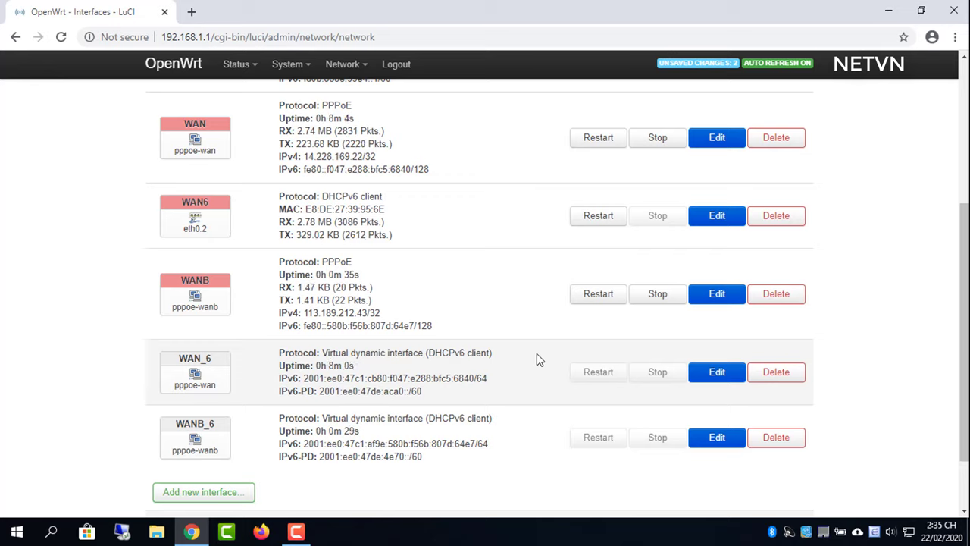
- Set WAN's gateway metric to 10 in Advanced Settings and save
left_click(734, 141)
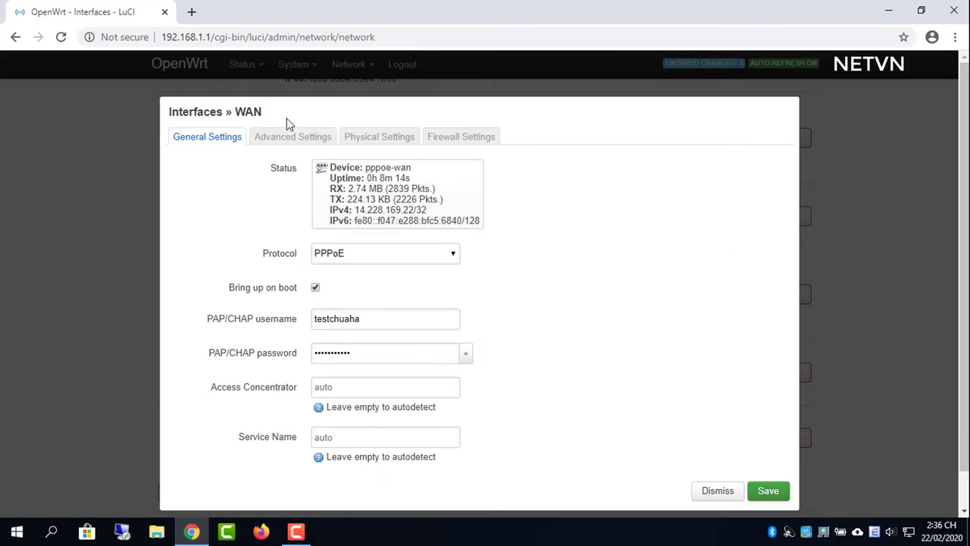
left_click(293, 139)
left_click(341, 396)
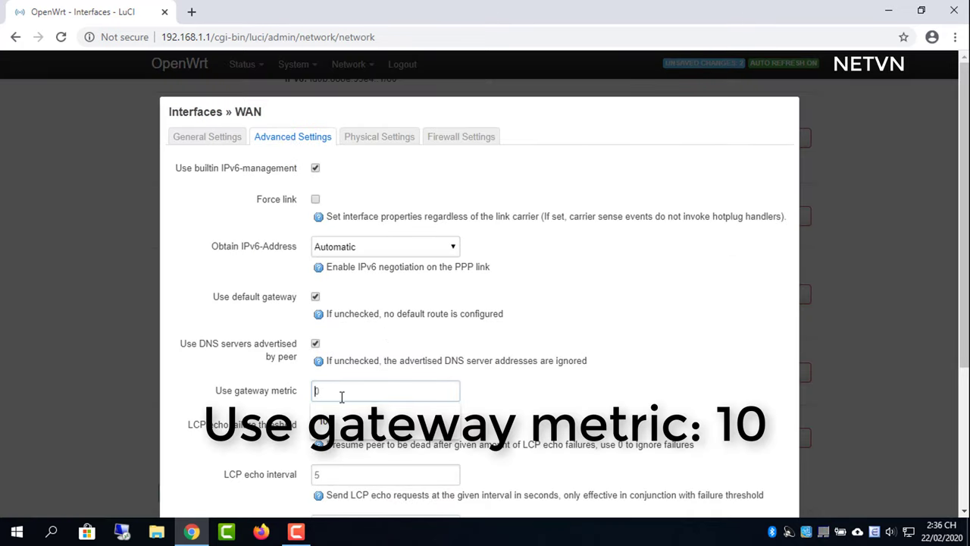
type("10")
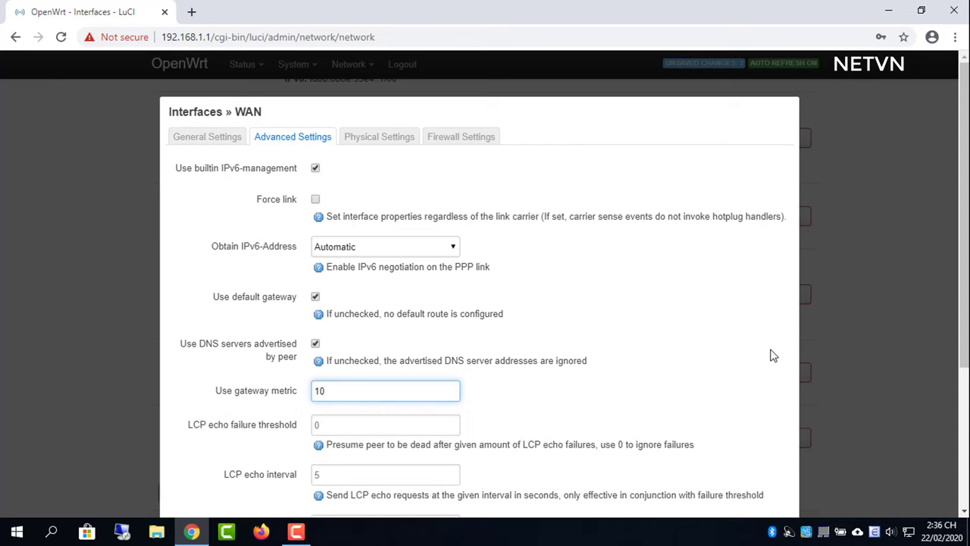
scroll(774, 356, "down", 3)
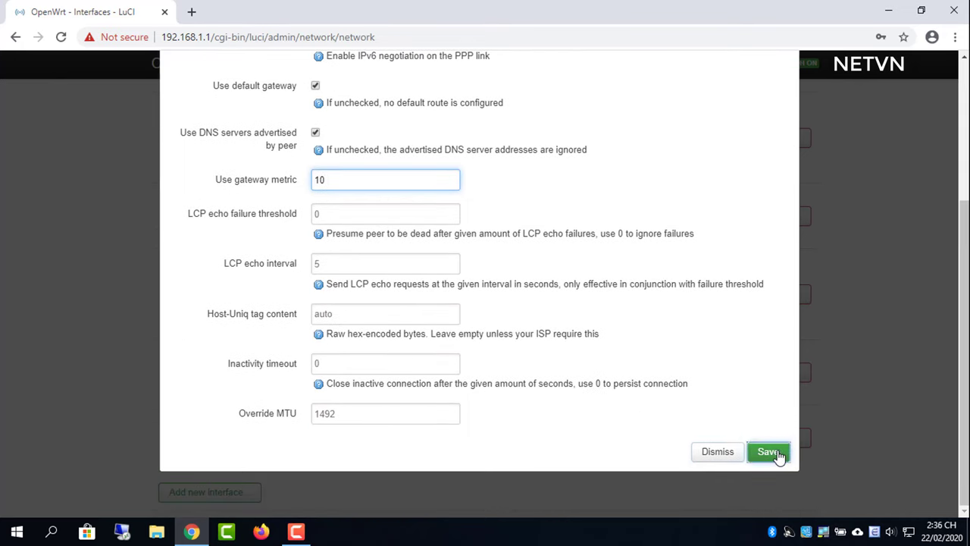
left_click(779, 455)
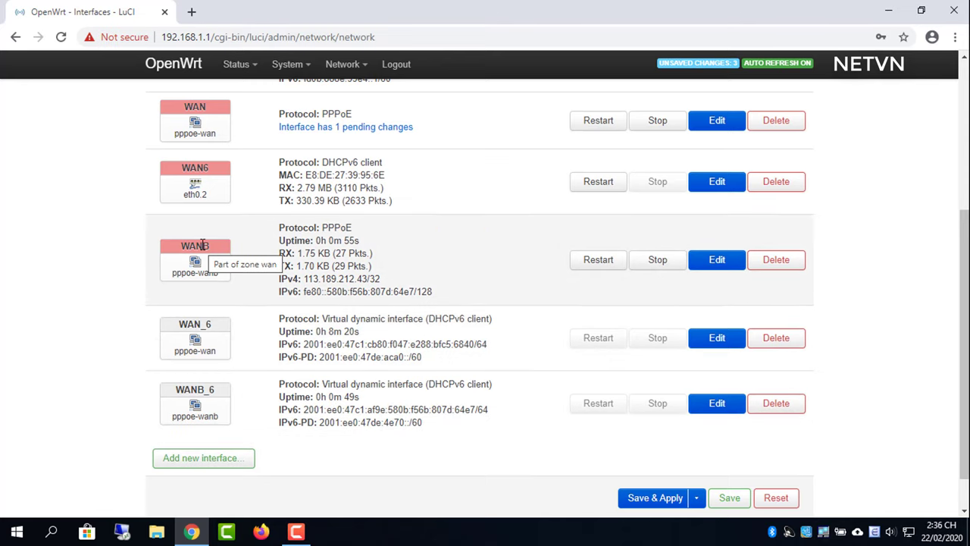
- Set WANB's gateway metric to 20, save, and apply all pending network changes
left_click(709, 261)
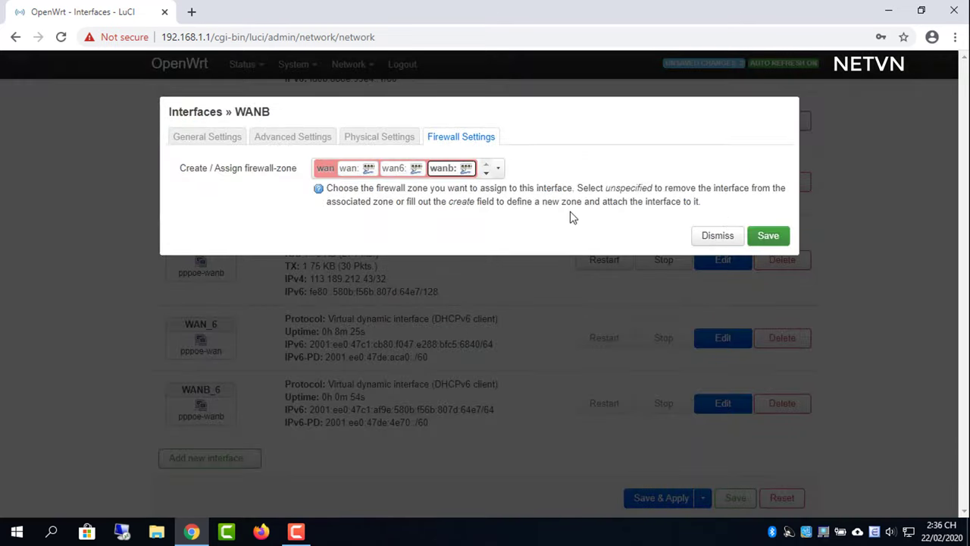
left_click(276, 143)
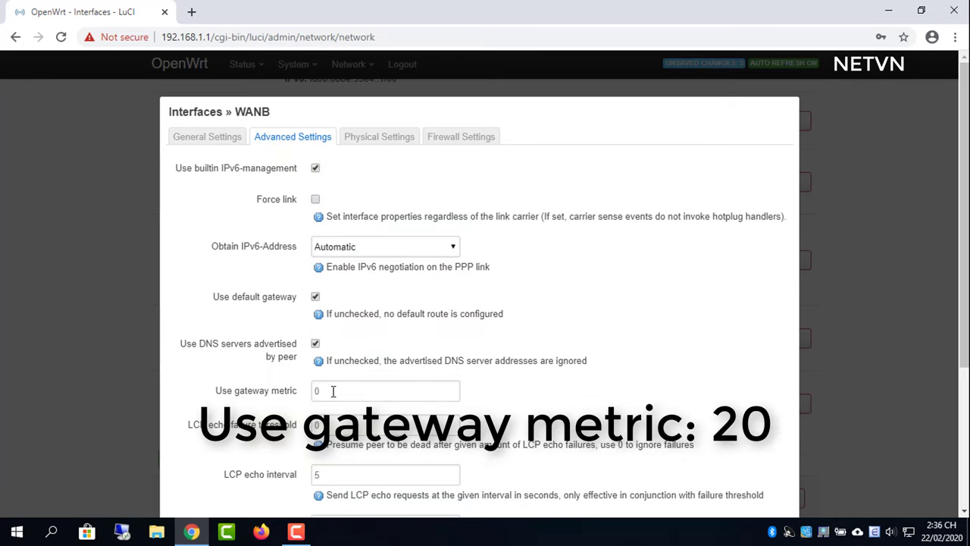
left_click(331, 391)
left_click(338, 422)
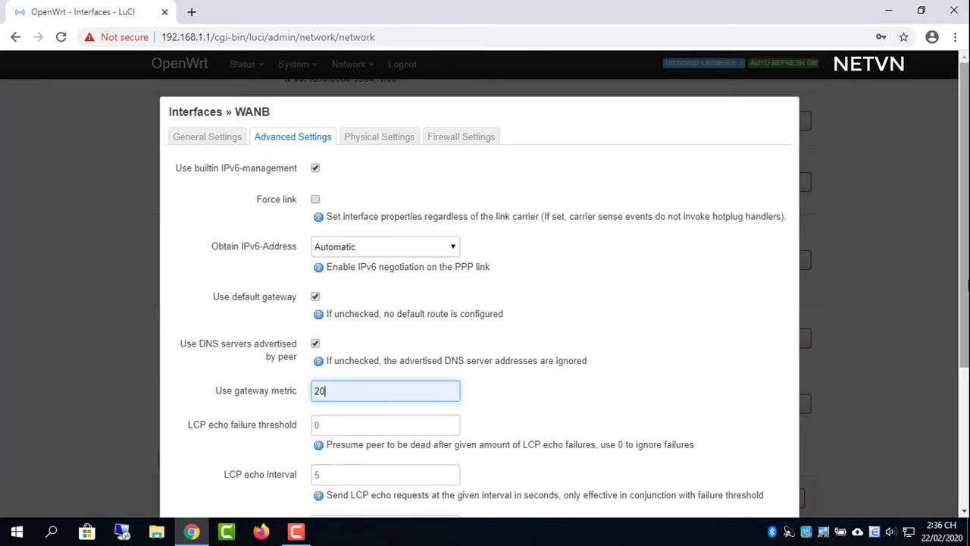
scroll(929, 461, "down", 3)
left_click(770, 452)
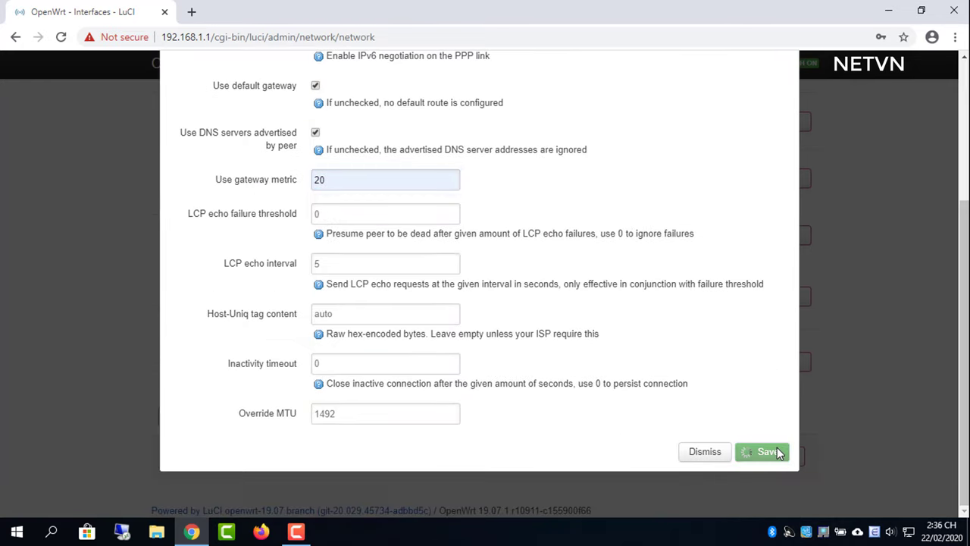
scroll(957, 316, "down", 3)
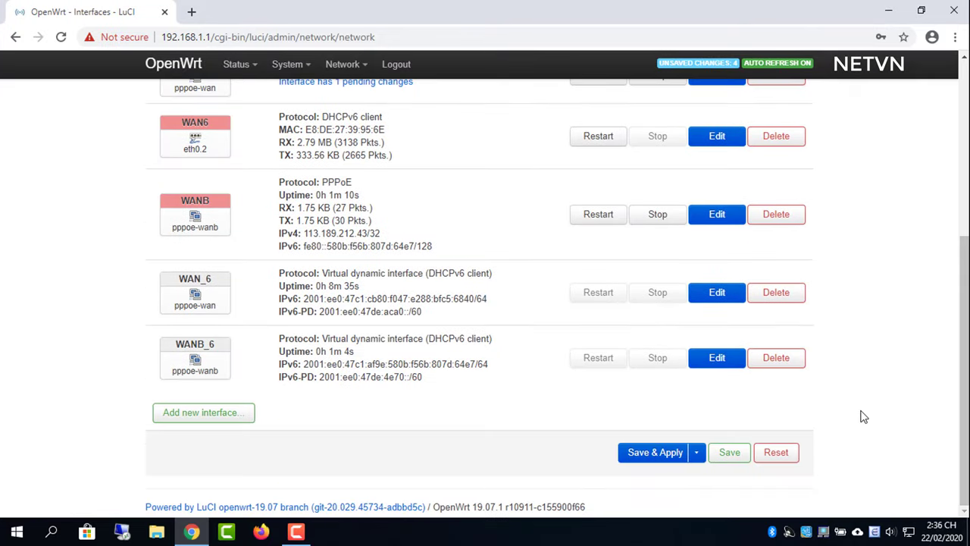
left_click(657, 455)
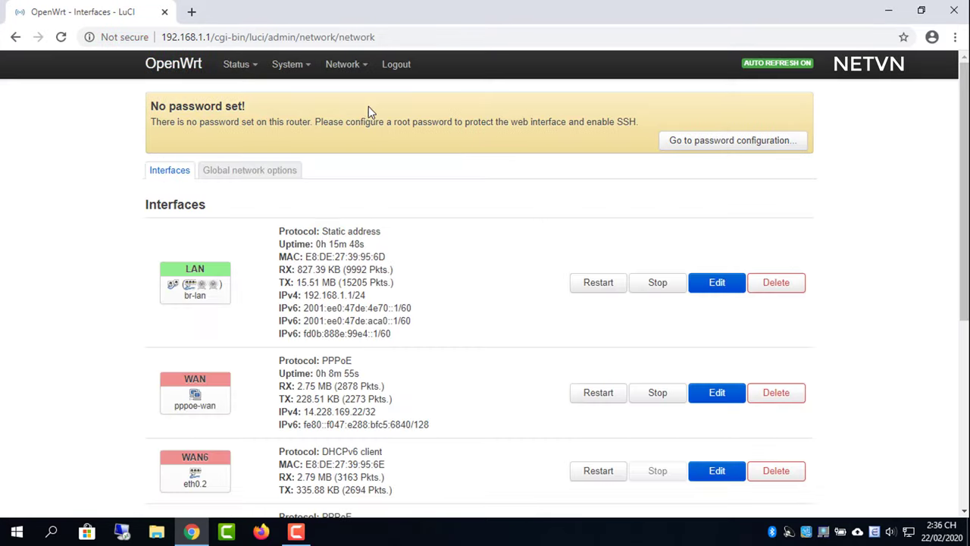
- Tick Enabled on the wanb interface under Network > Load Balancing and save & apply
mouse_move(348, 68)
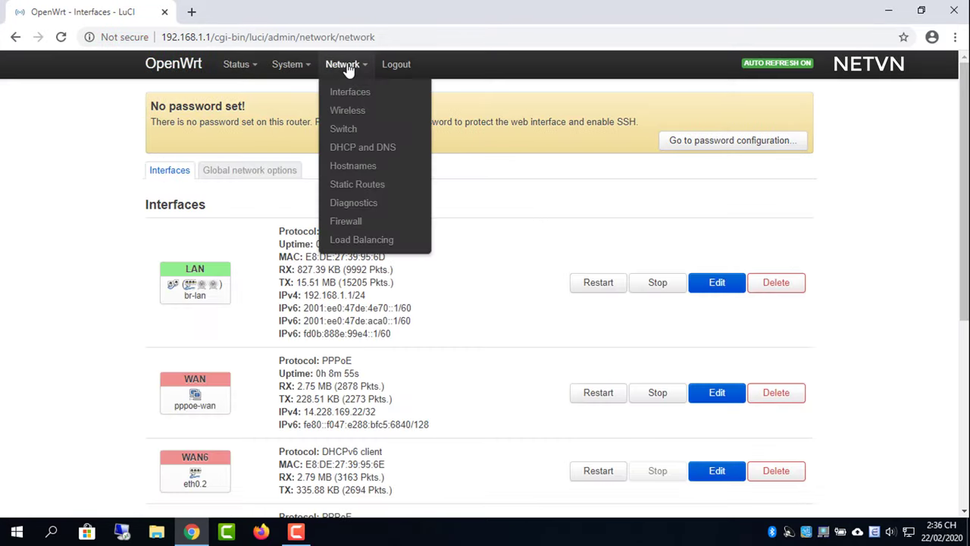
left_click(357, 247)
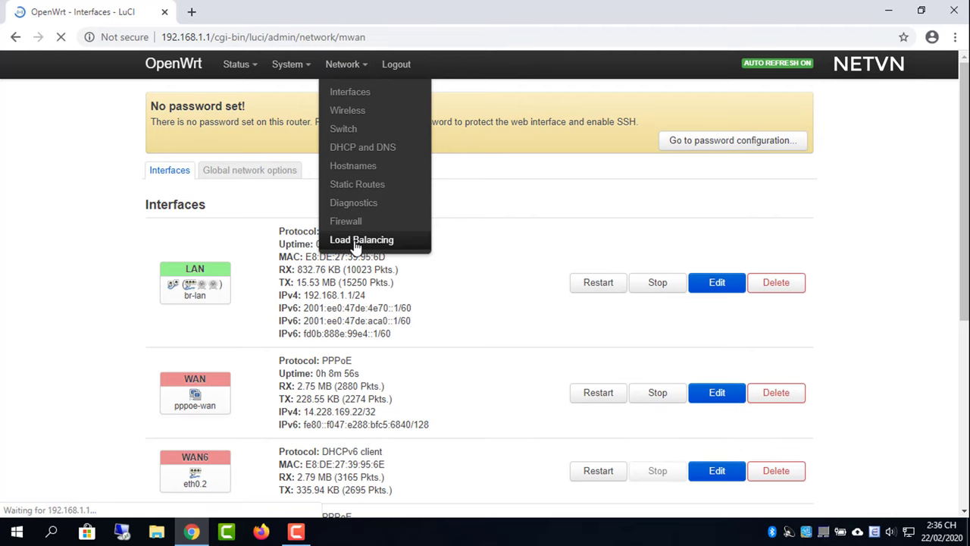
scroll(583, 345, "down", 2)
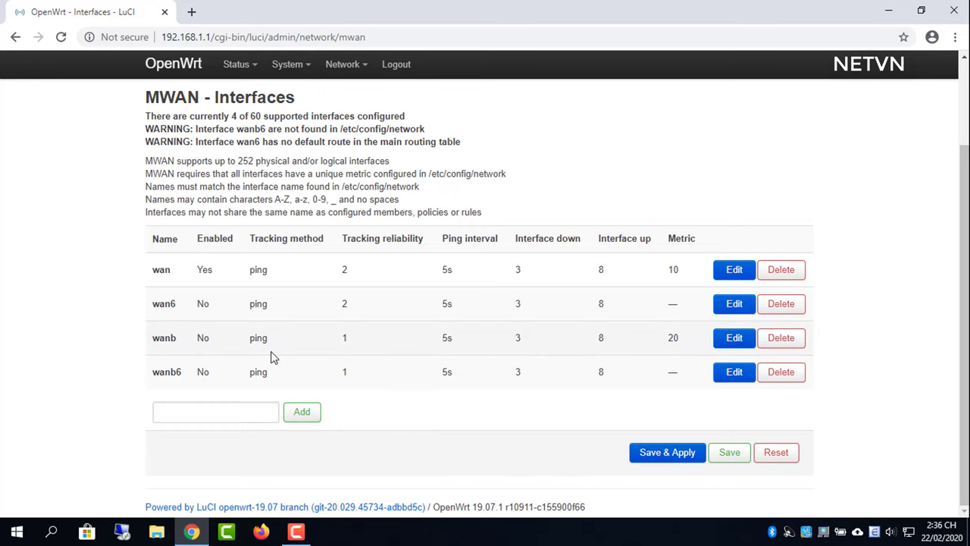
left_click(735, 338)
left_click_drag(713, 338, 328, 233)
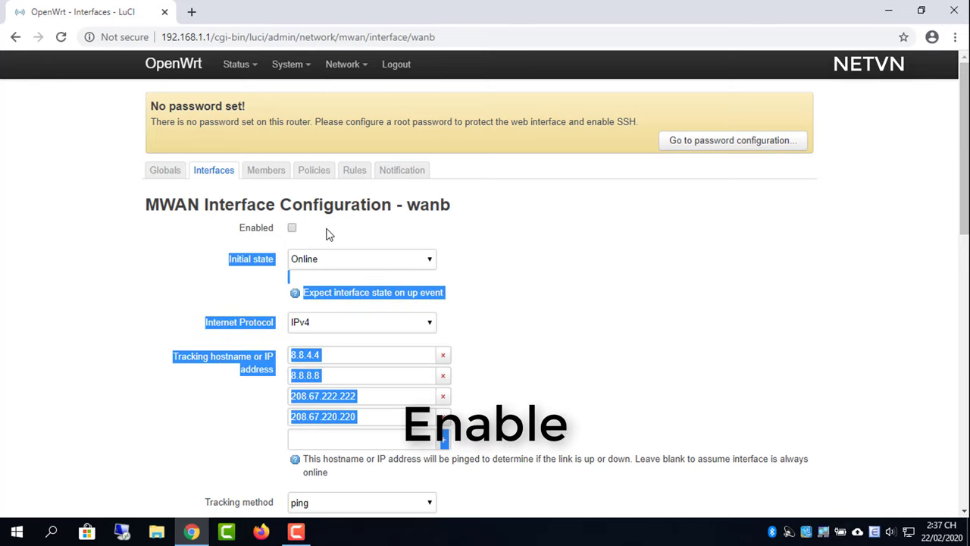
left_click(364, 221)
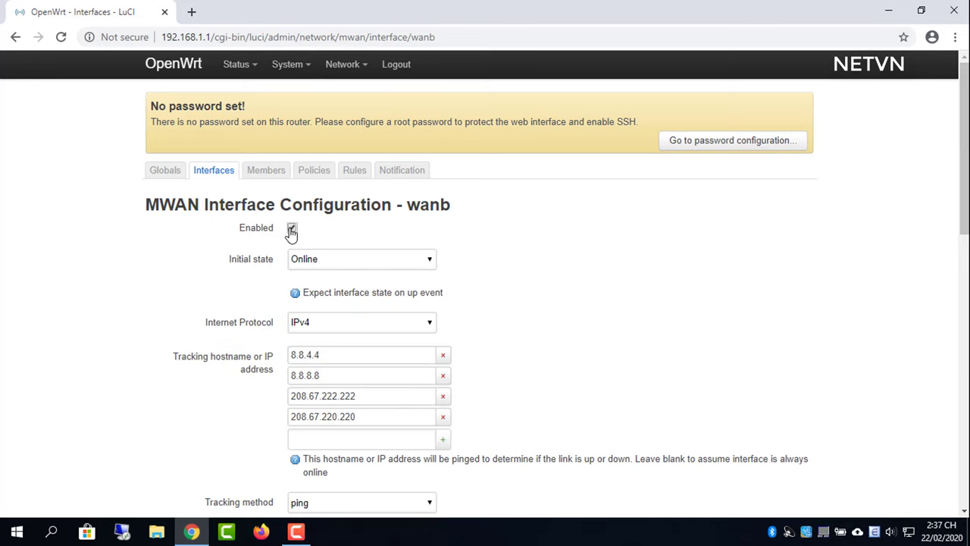
scroll(724, 301, "down", 9)
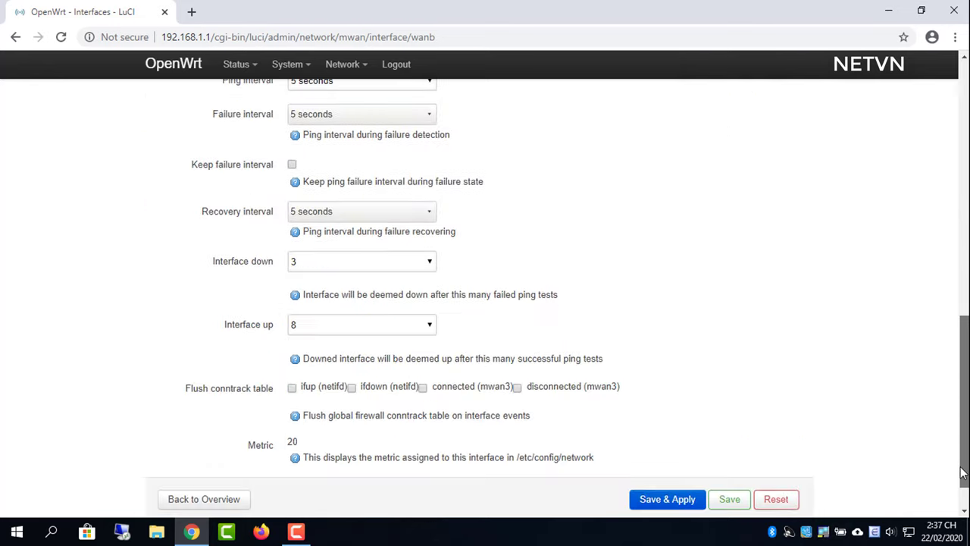
left_click(663, 476)
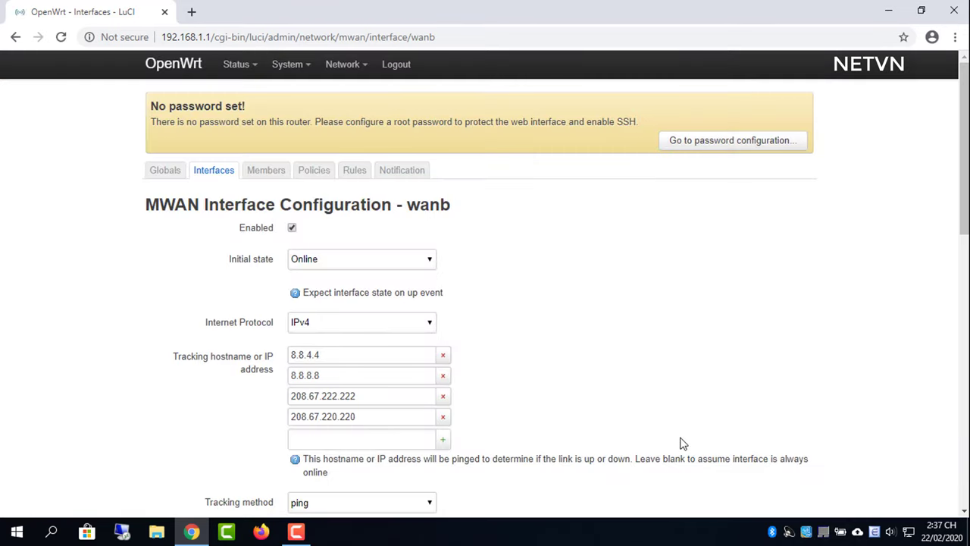
mouse_move(234, 65)
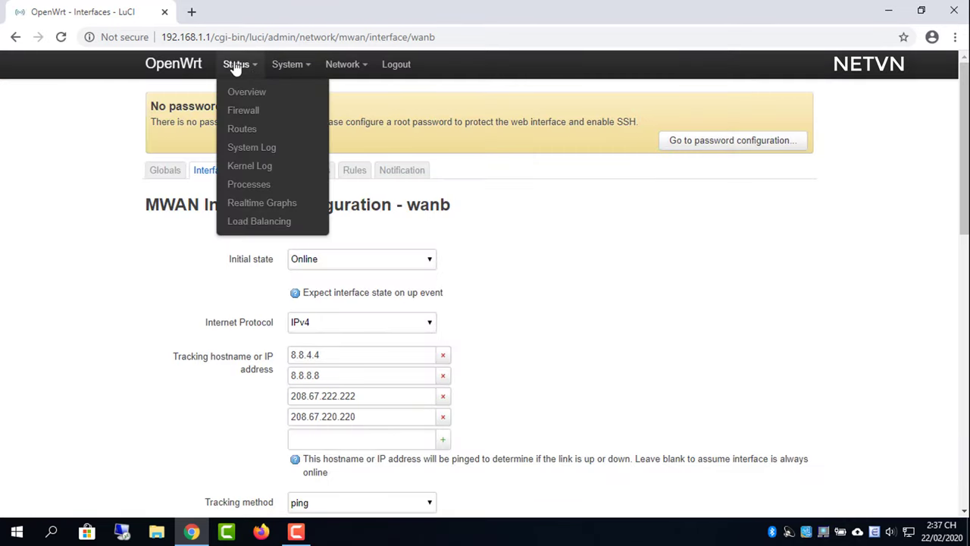
- Reboot the router from System > Reboot
left_click(256, 222)
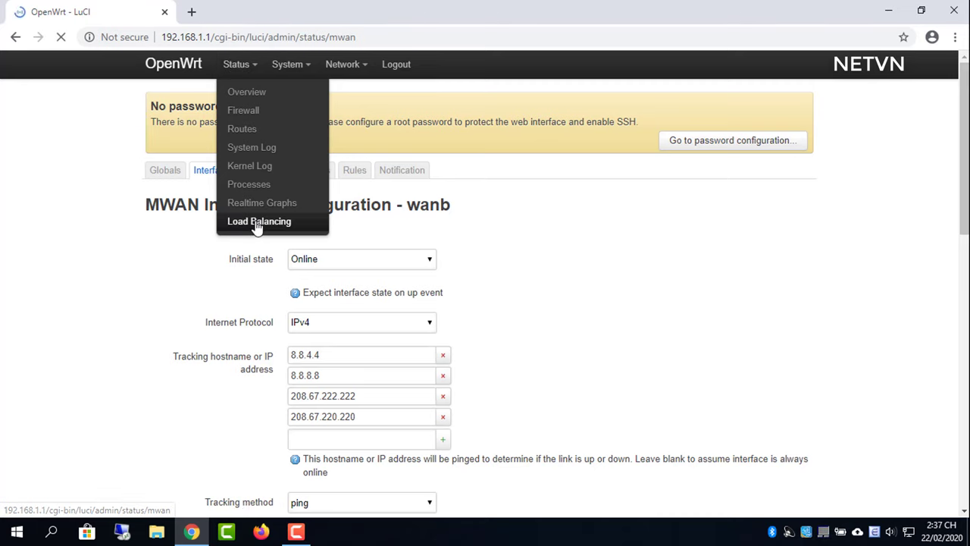
mouse_move(295, 67)
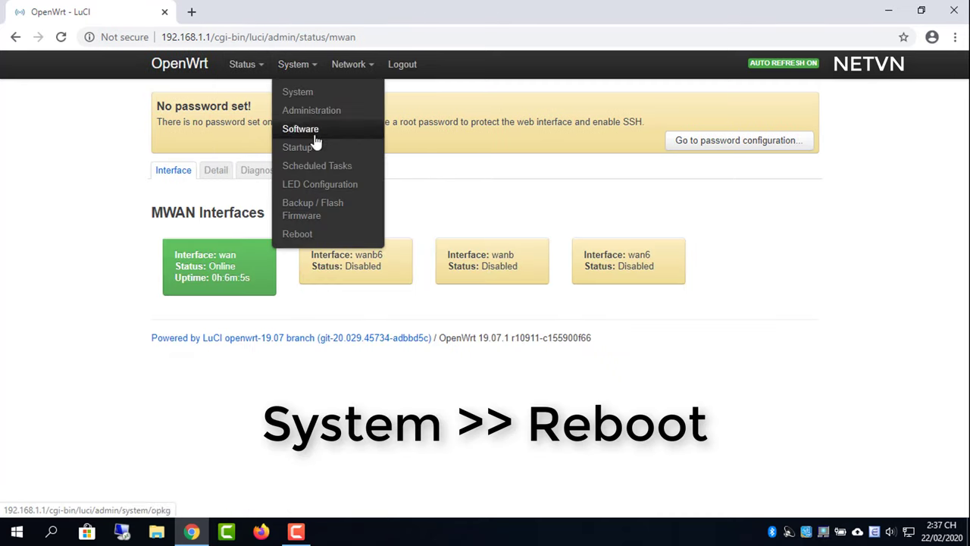
left_click(313, 236)
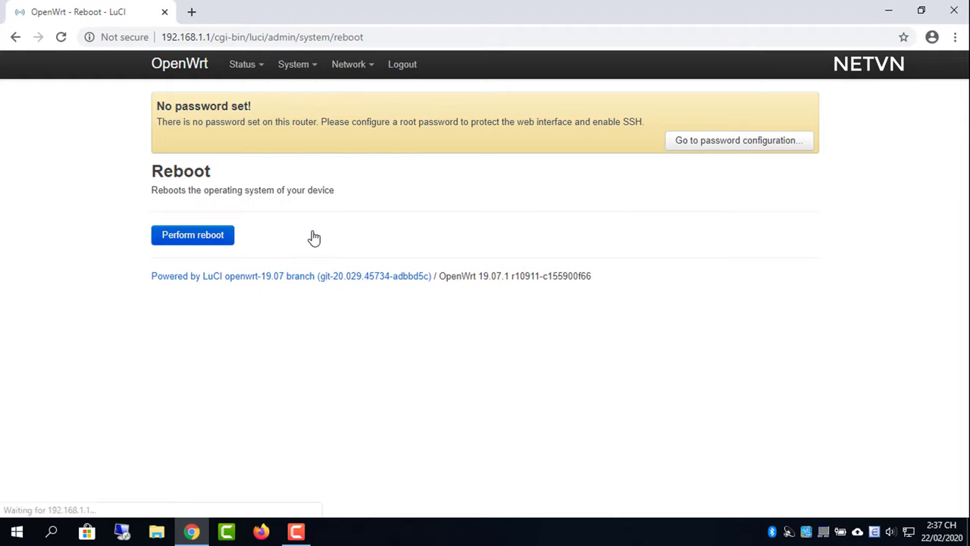
left_click(199, 238)
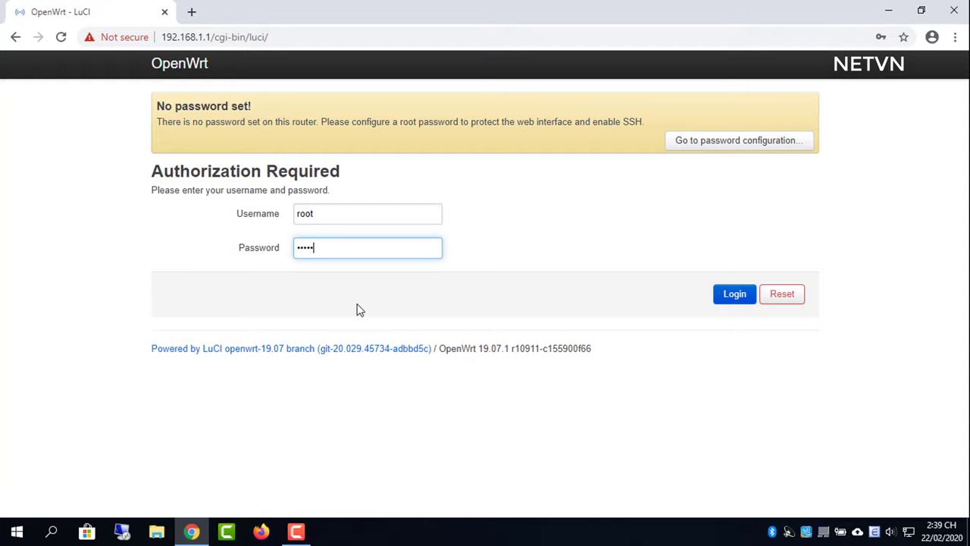
- Log back in and check that wan and wanb are online on the MWAN Interfaces status page
left_click(729, 297)
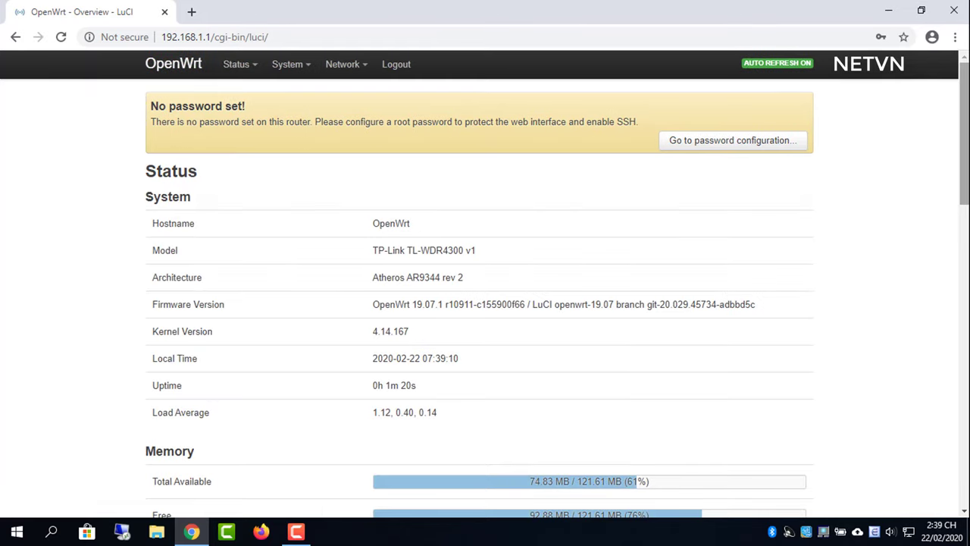
left_click_drag(965, 137, 964, 437)
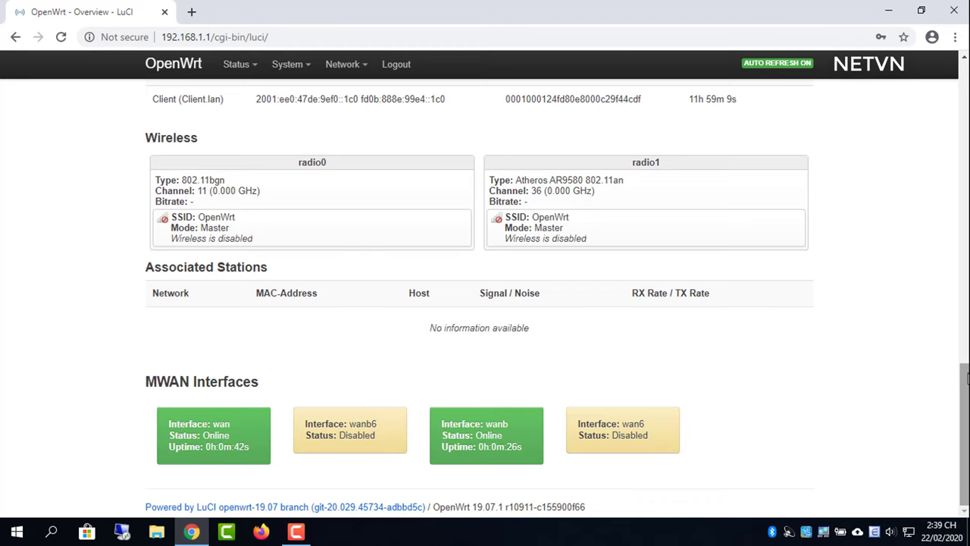
left_click_drag(965, 379, 966, 82)
mouse_move(239, 70)
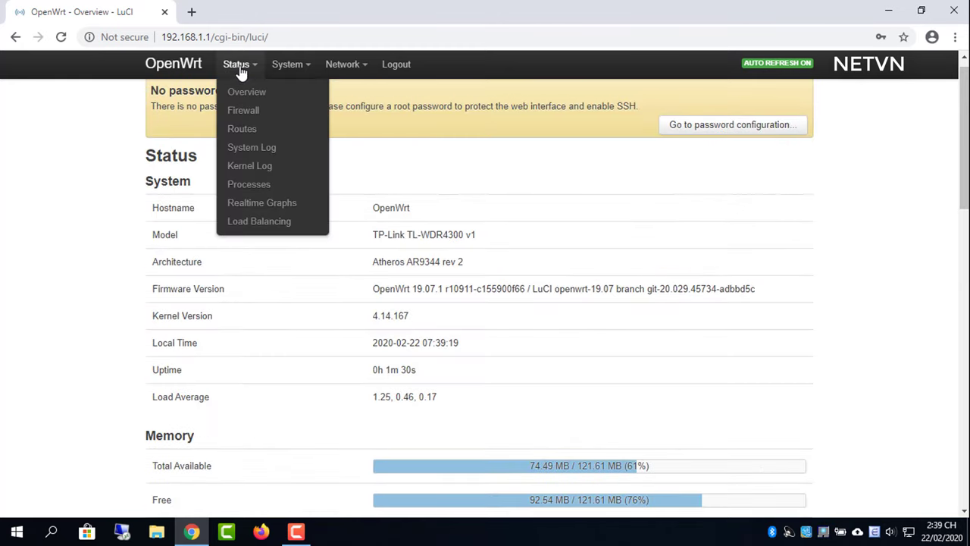
left_click(280, 222)
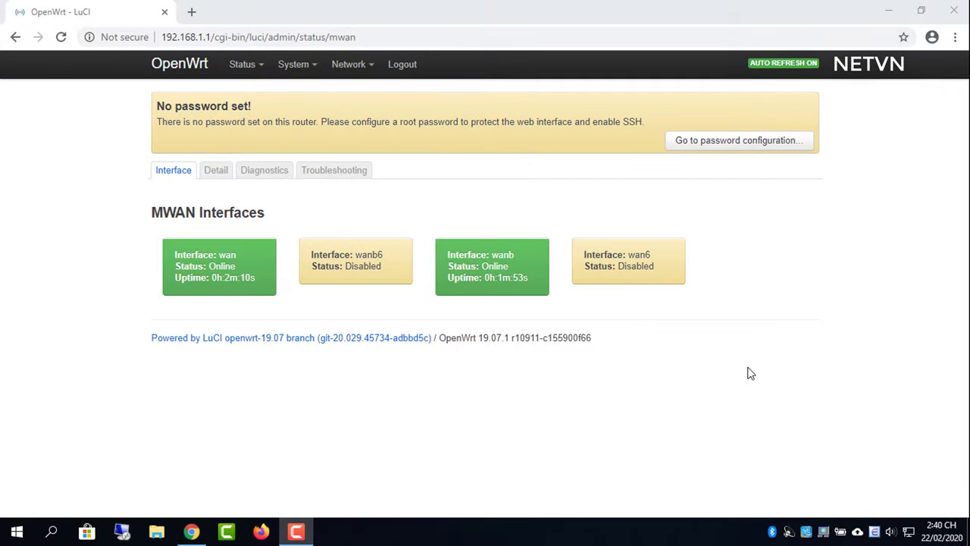
- Enable both the 2.4 GHz and 5 GHz wireless networks in Network > Wireless
mouse_move(358, 72)
left_click(361, 115)
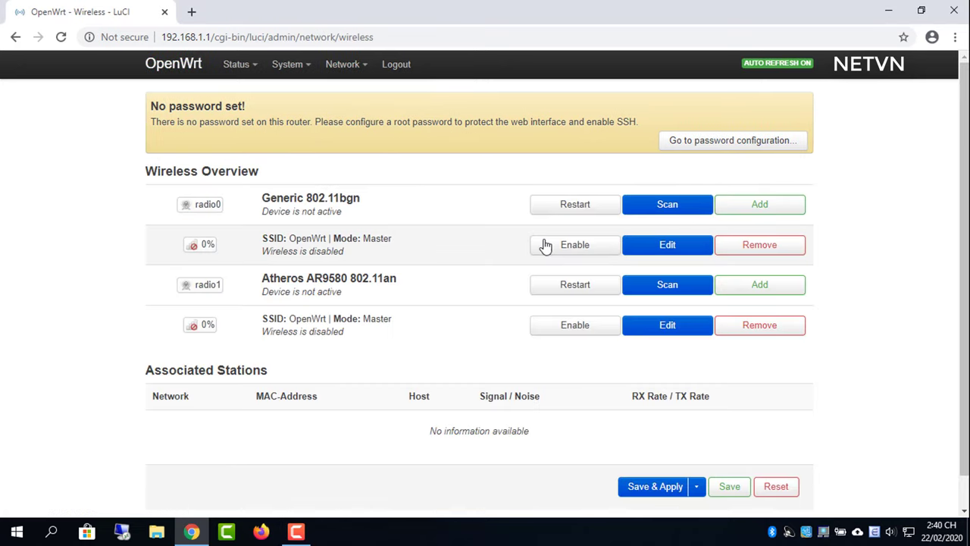
left_click(565, 254)
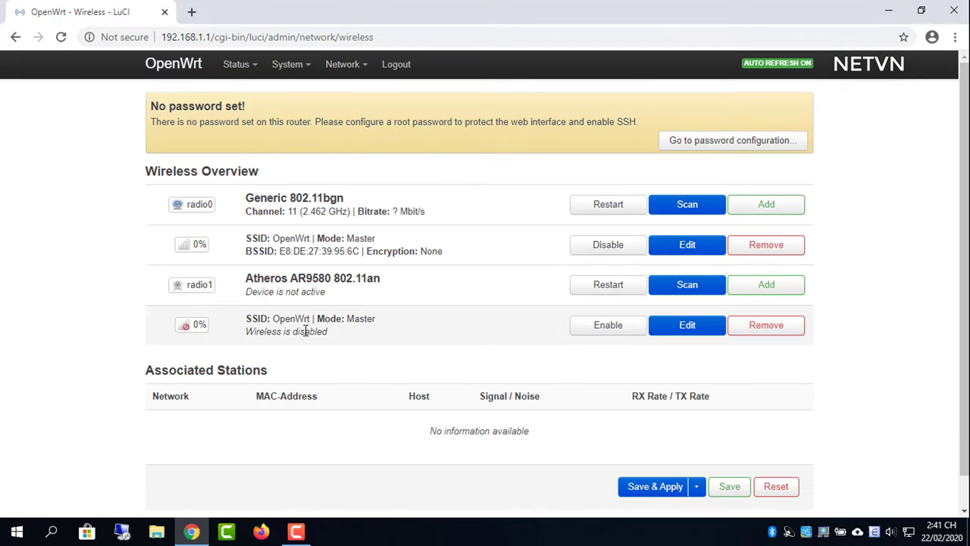
triple_click(307, 332)
left_click(625, 329)
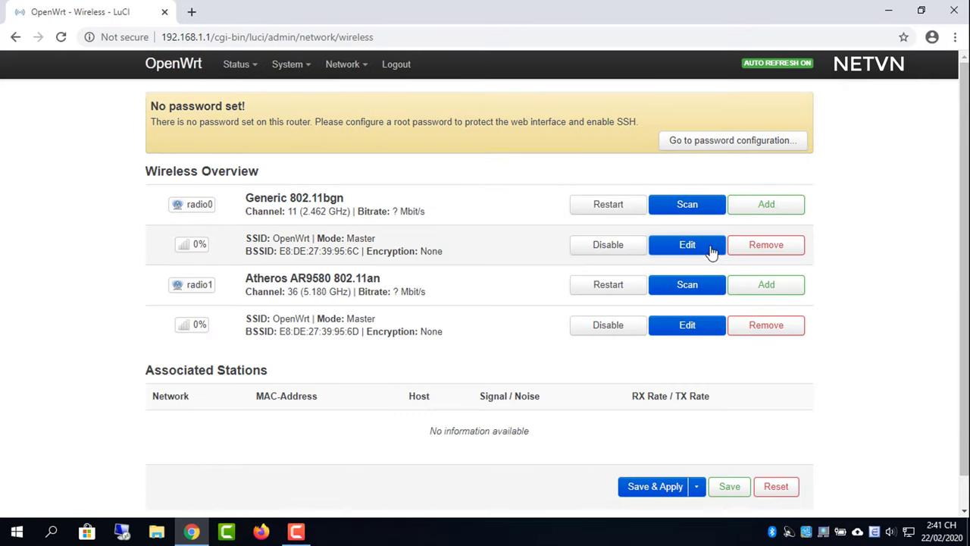
- Give the 2.4 GHz network ESSID NETVN with WPA2-PSK and a Wi-Fi key, then save
left_click(689, 254)
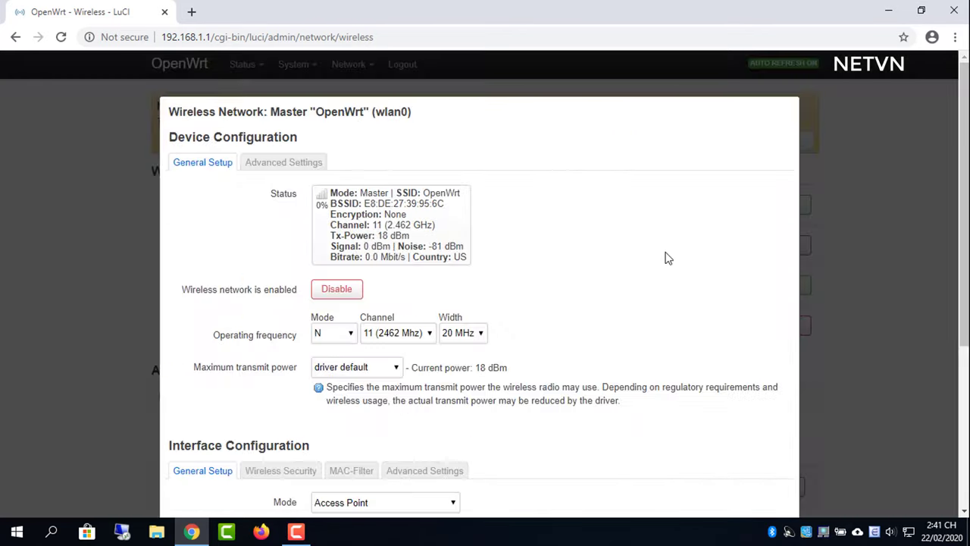
scroll(641, 330, "down", 3)
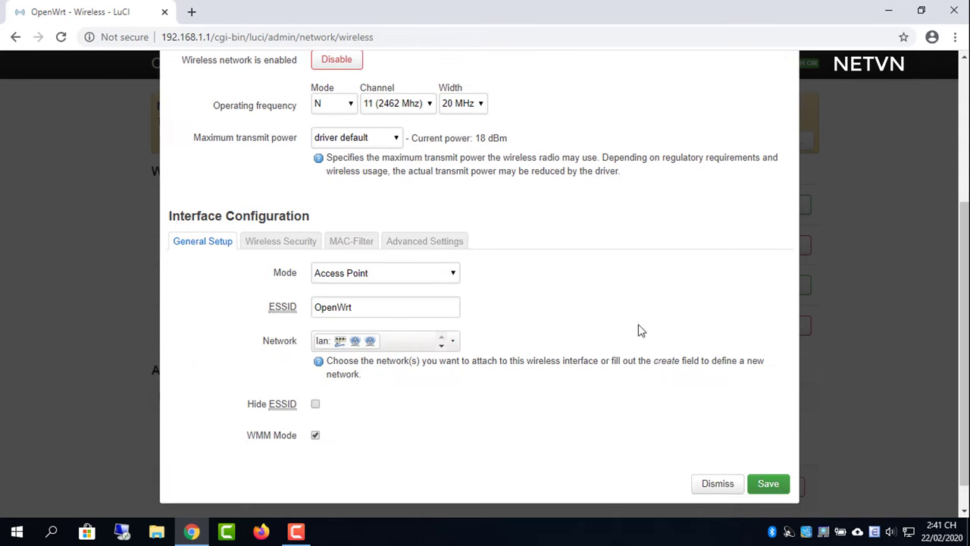
double_click(383, 302)
type("NETVN")
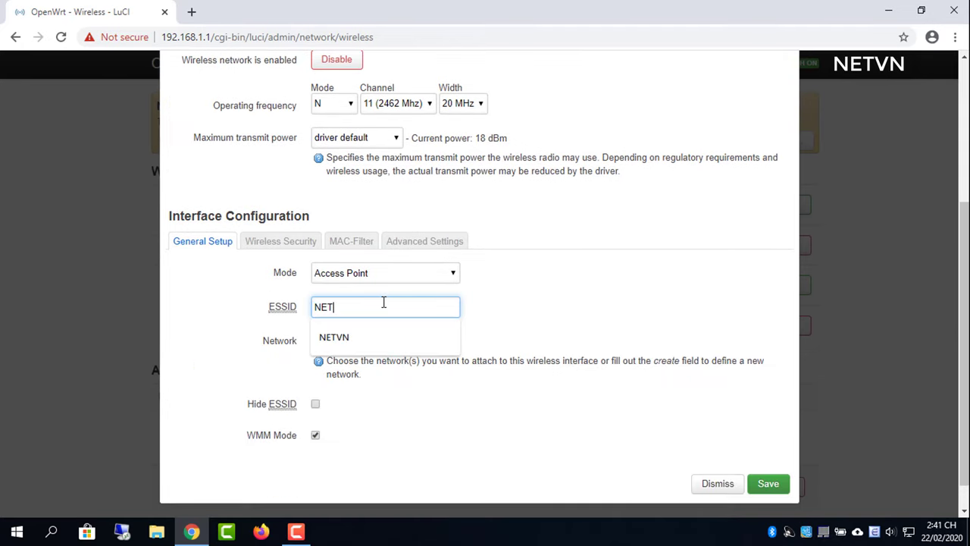
left_click(303, 242)
left_click(375, 400)
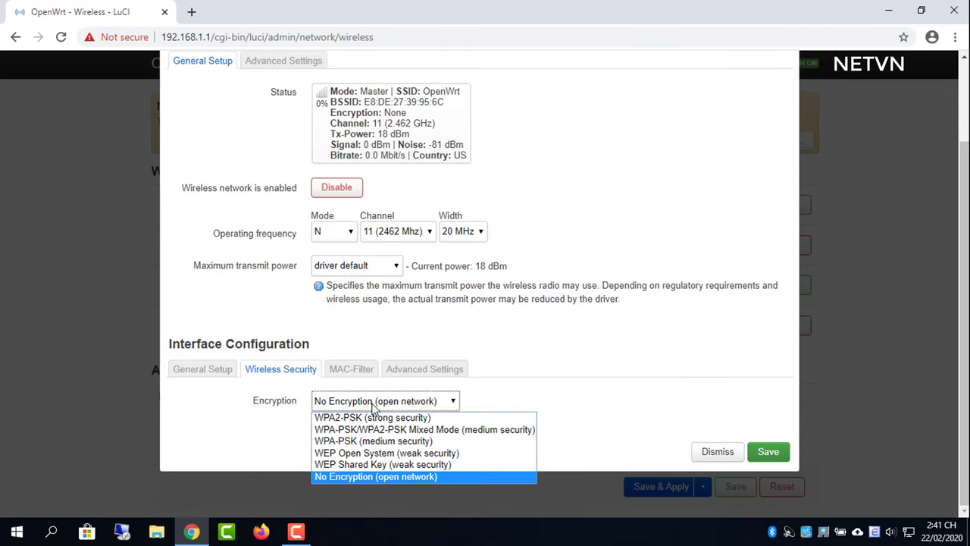
left_click(371, 416)
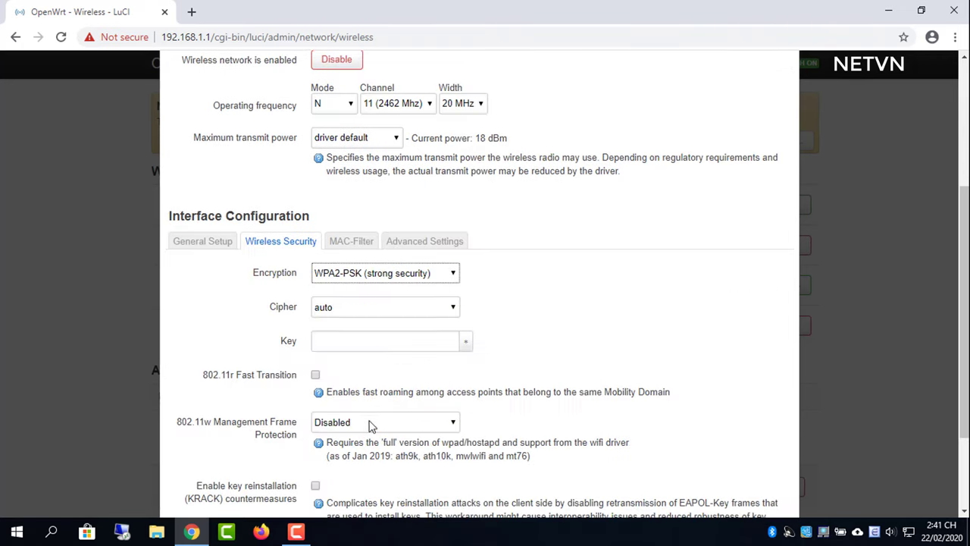
left_click(441, 346)
type("123456789")
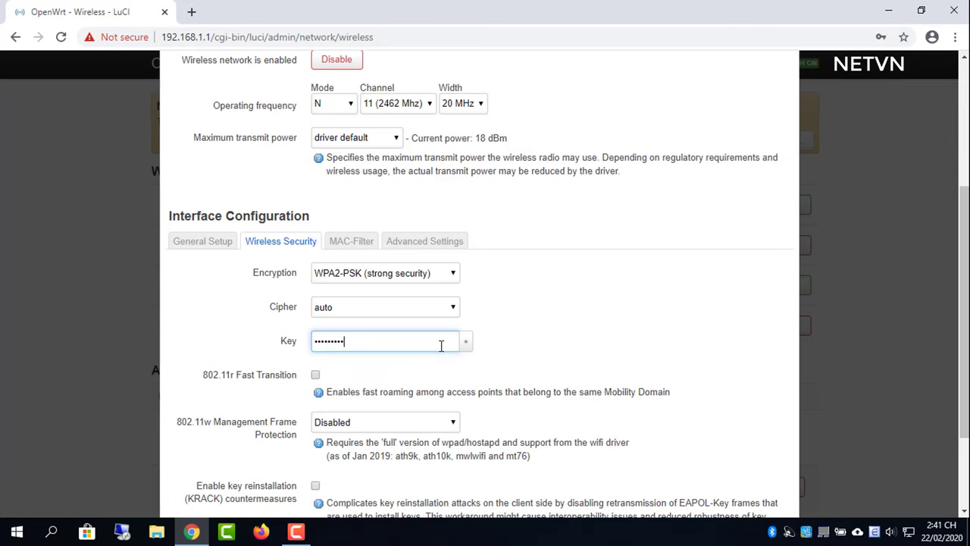
scroll(645, 406, "down", 2)
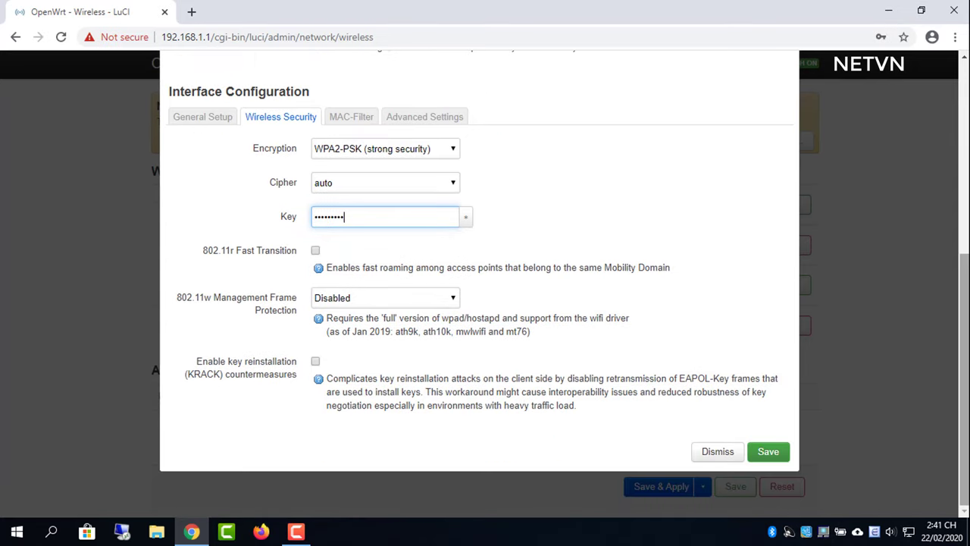
left_click(777, 457)
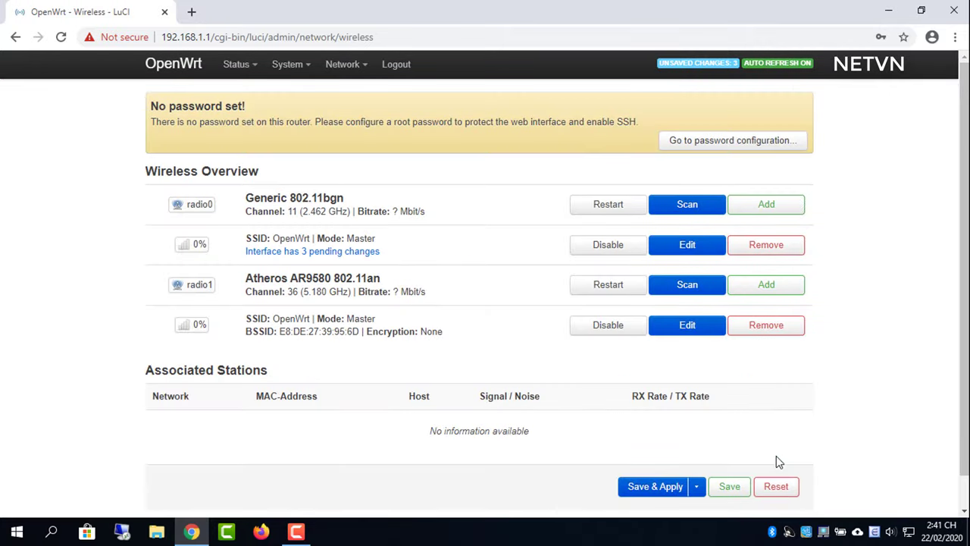
- Rename the 5 GHz network's ESSID to NETVN_5G
left_click(687, 333)
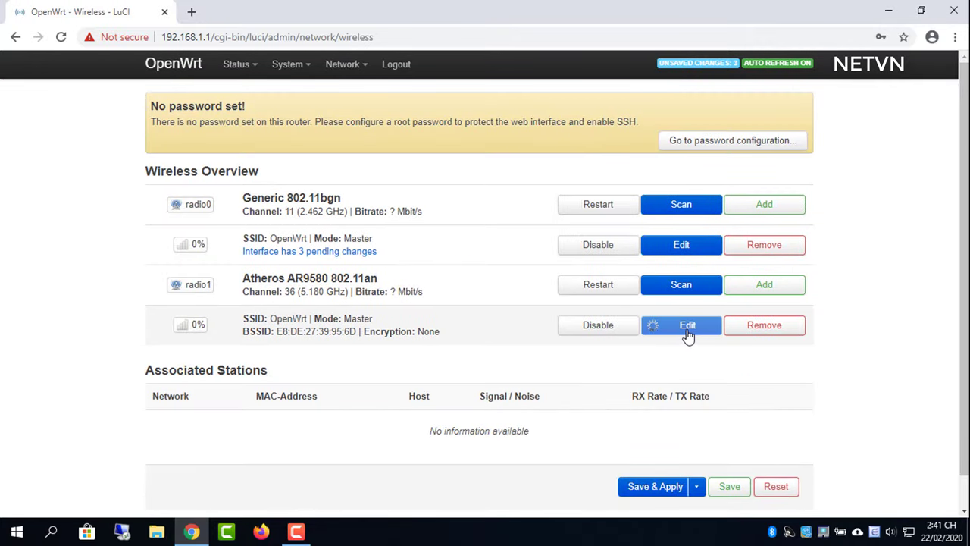
double_click(454, 273)
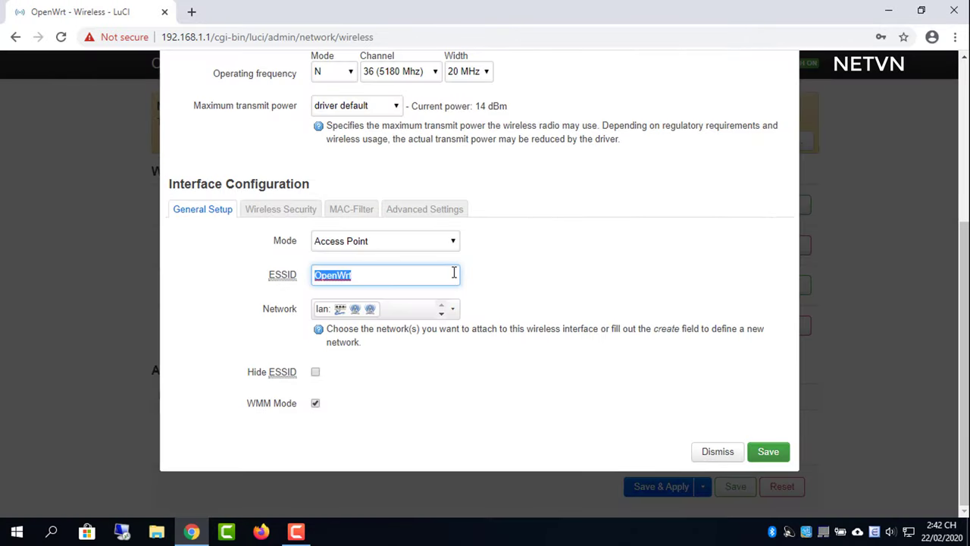
type("NETVN_5G")
left_click(396, 306)
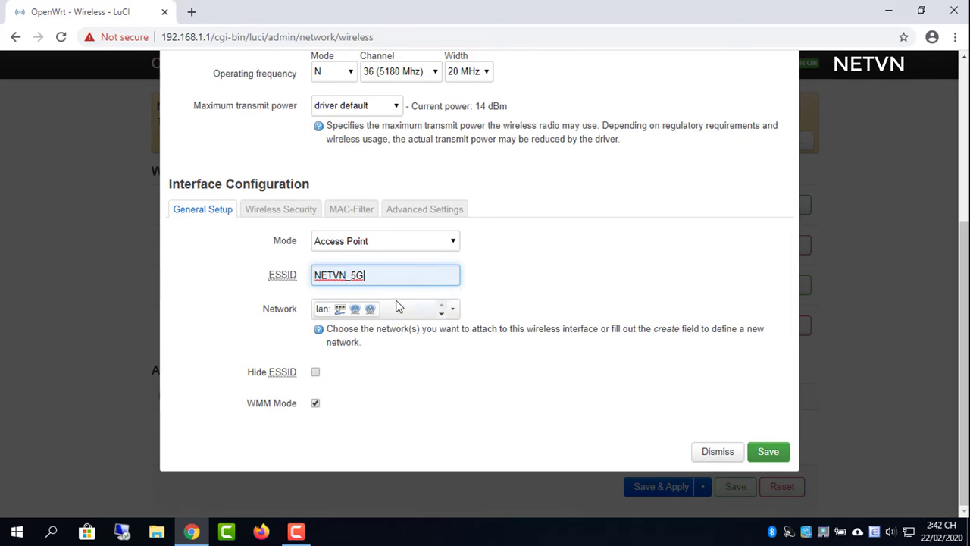
- Secure the 5 GHz network with WPA2-PSK and the Wi-Fi key, then save
left_click(288, 215)
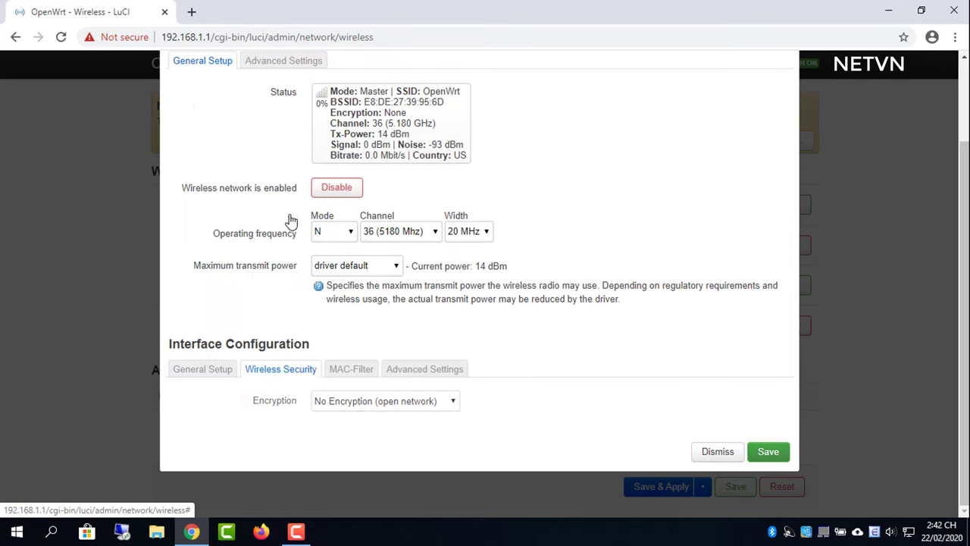
left_click(360, 403)
left_click(360, 422)
scroll(360, 423, "down", 2)
left_click(359, 303)
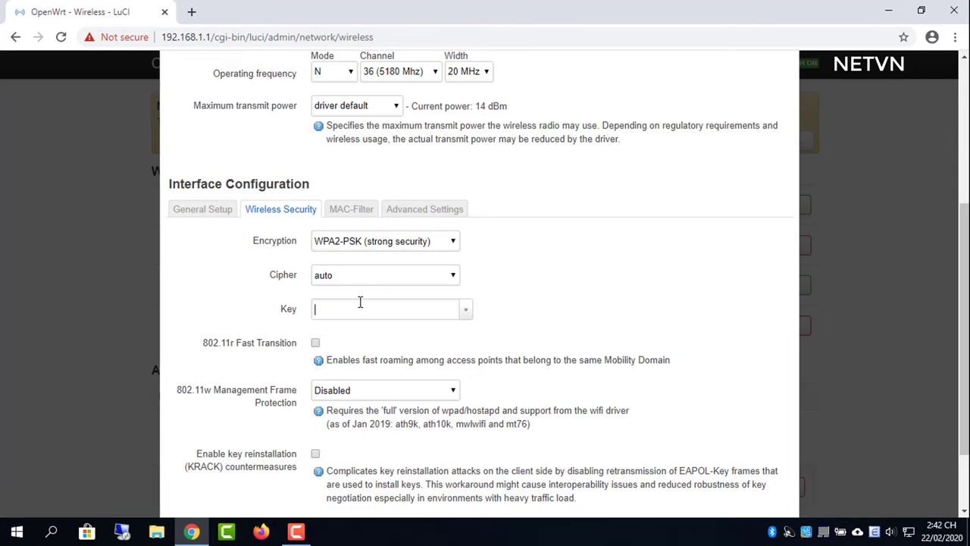
type("123456789")
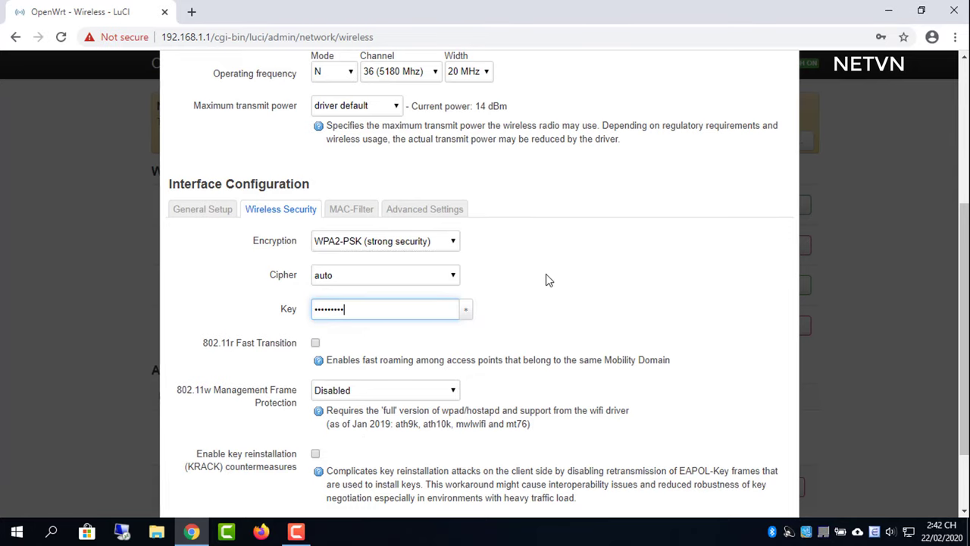
left_click(549, 286)
left_click_drag(965, 329, 965, 379)
left_click(769, 452)
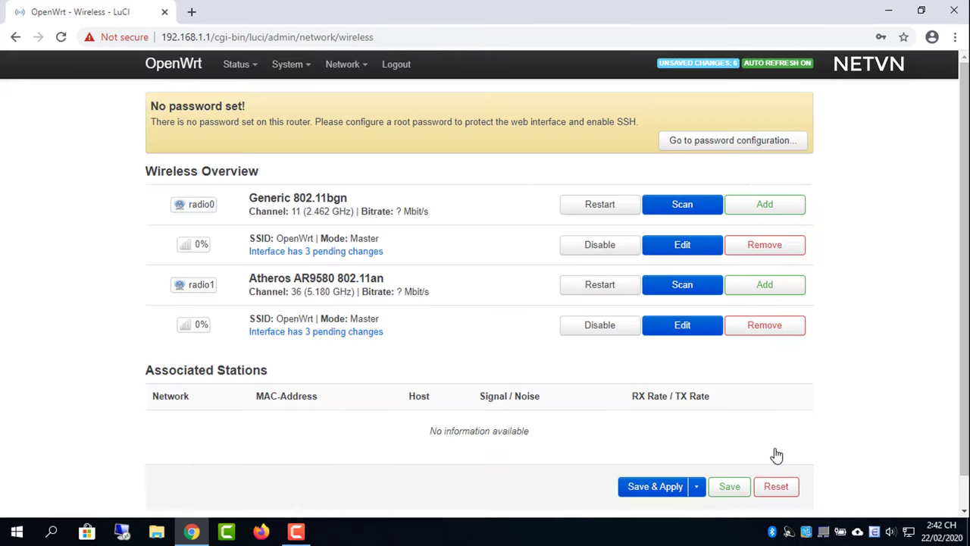
left_click(657, 487)
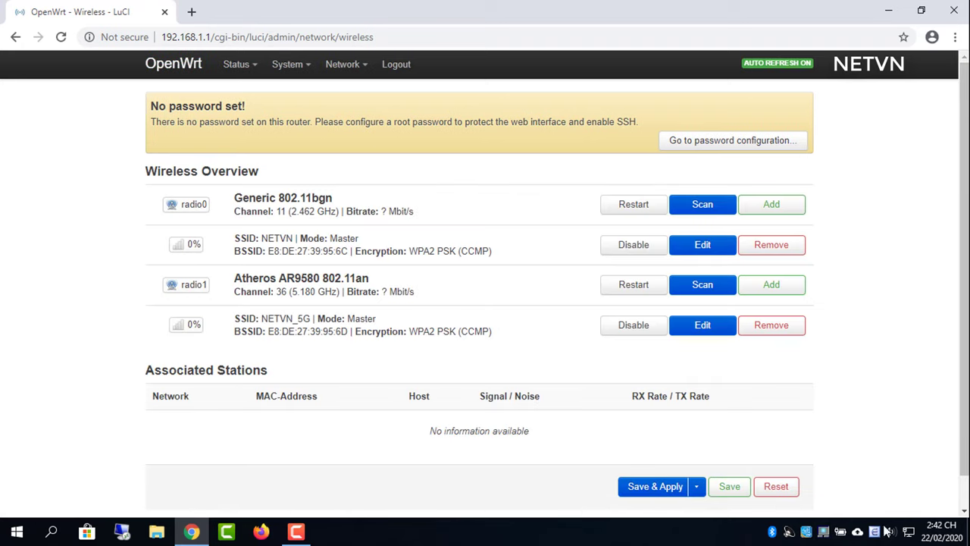
left_click(909, 532)
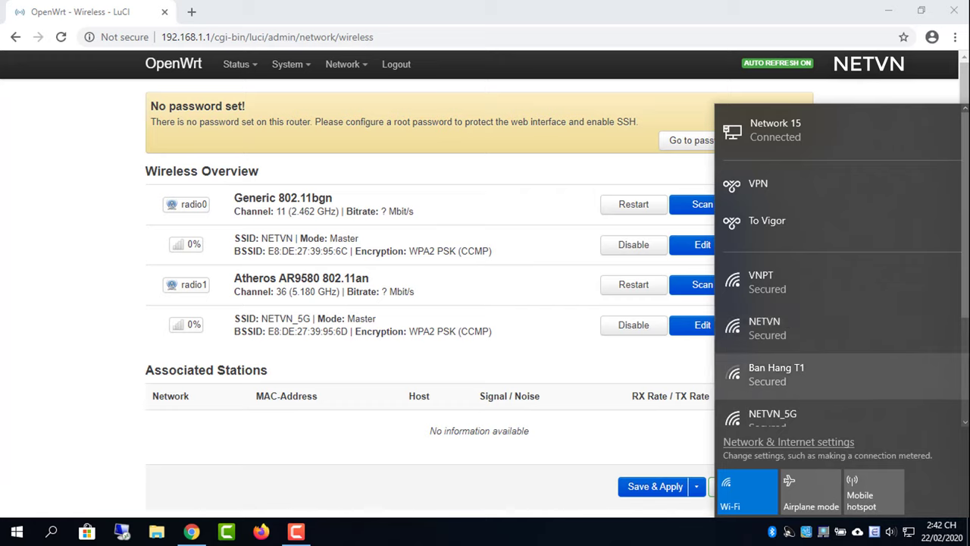
scroll(966, 306, "down", 2)
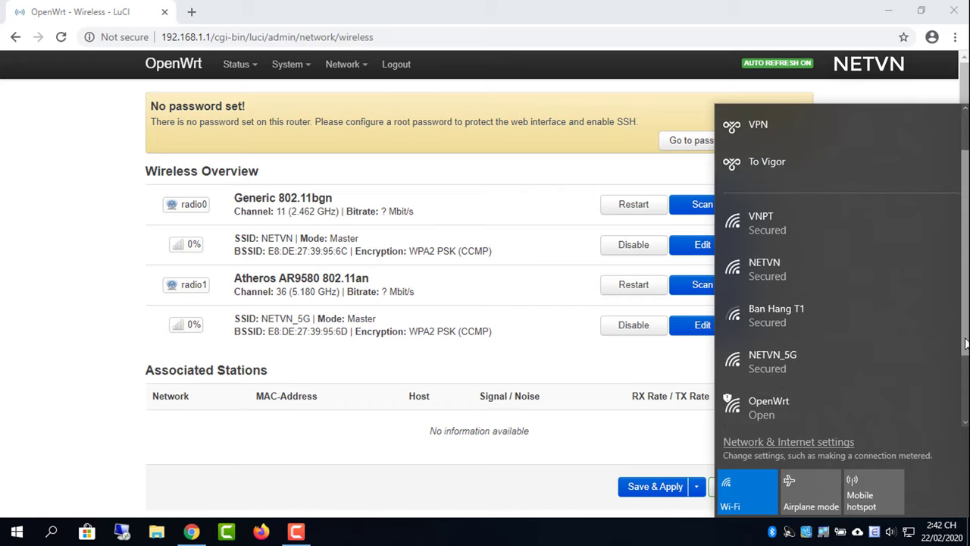
left_click(449, 494)
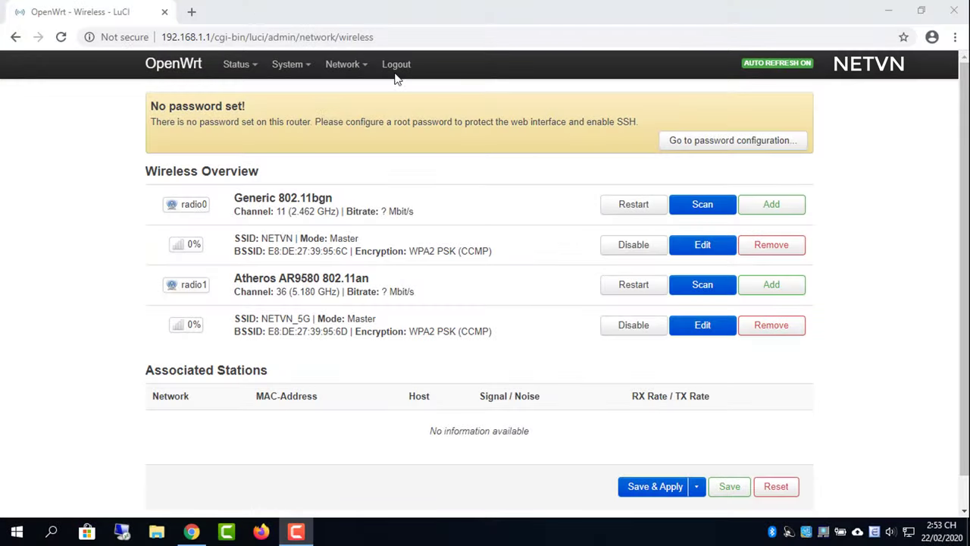
- Create a new MWAN rule named 'http' under Load Balancing > Rules
mouse_move(361, 72)
left_click(376, 243)
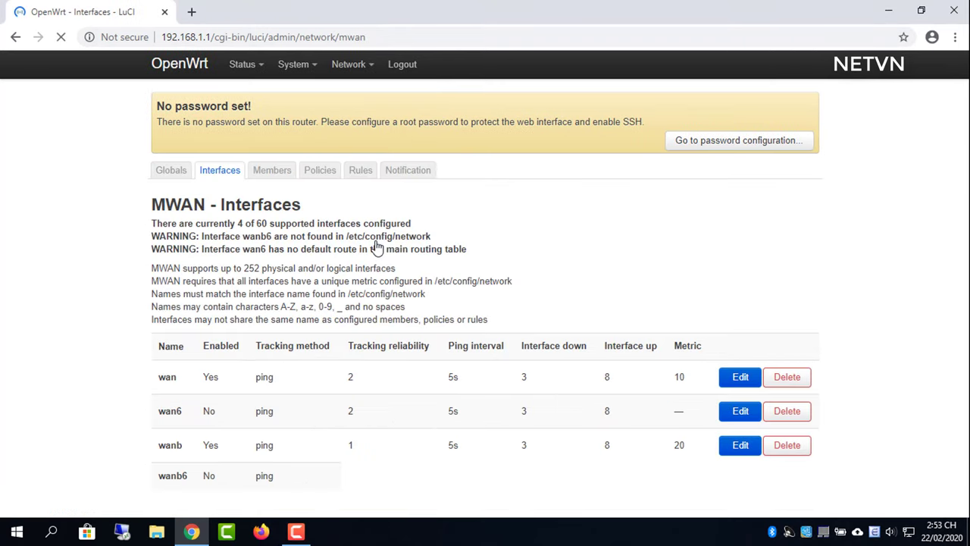
left_click(359, 173)
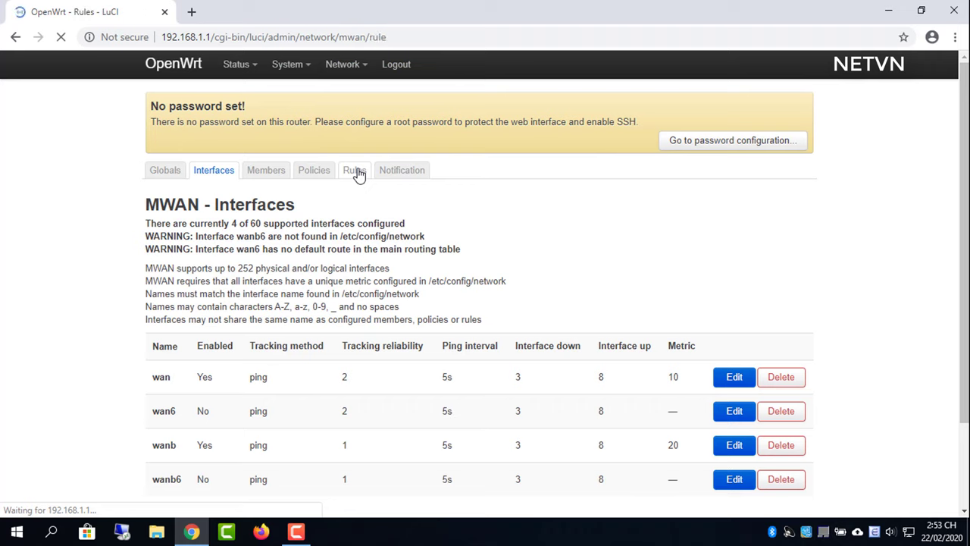
left_click(223, 468)
type("http")
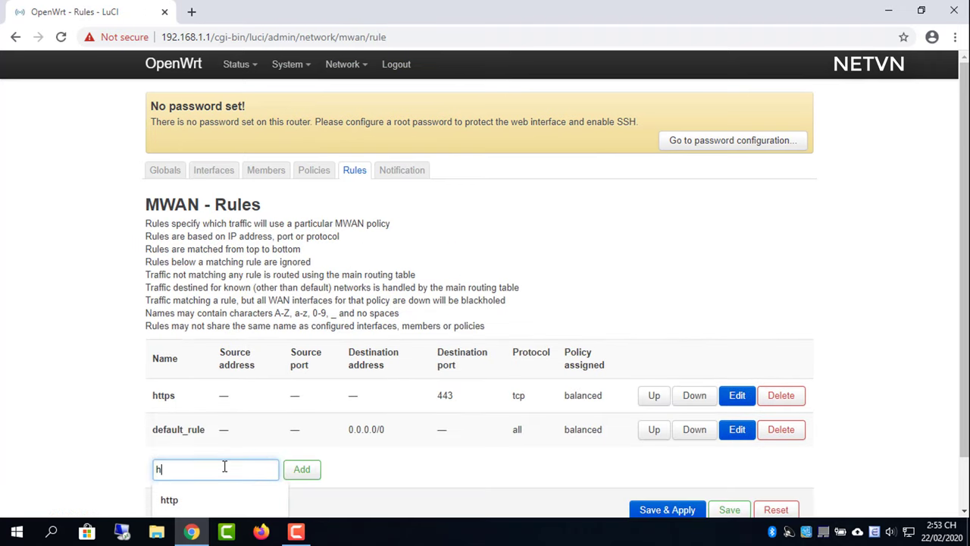
left_click(310, 472)
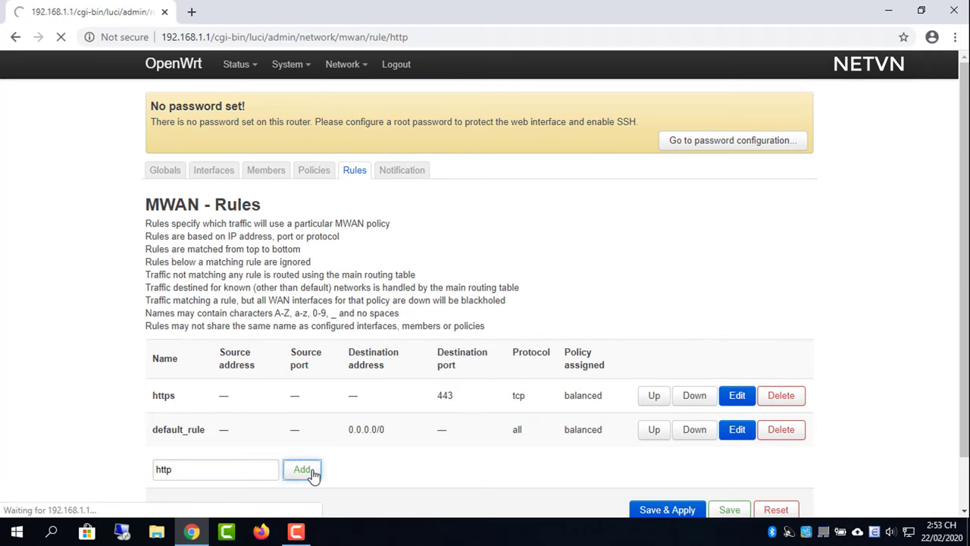
- Give the http rule destination port 80 and policy wanb_only, save & apply, and return to the overview
left_click(394, 425)
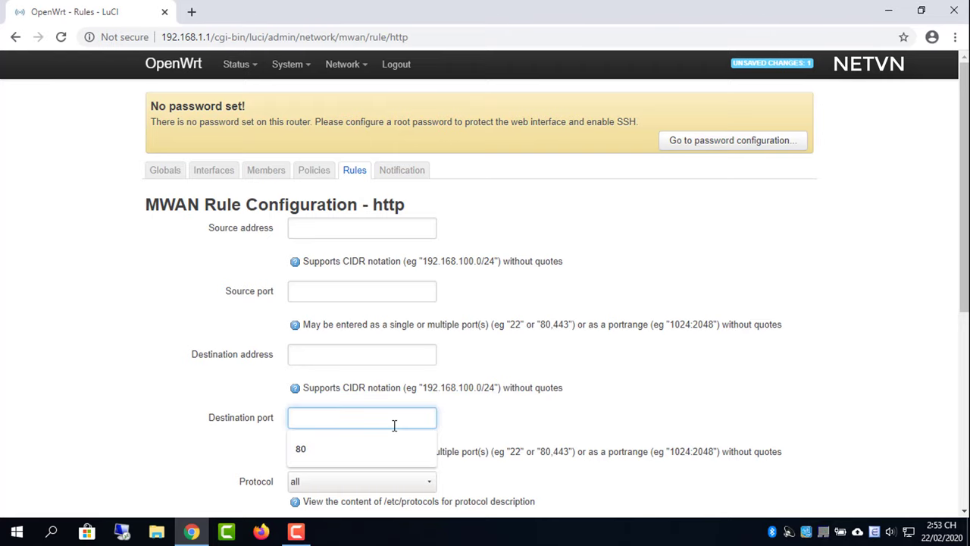
type("80")
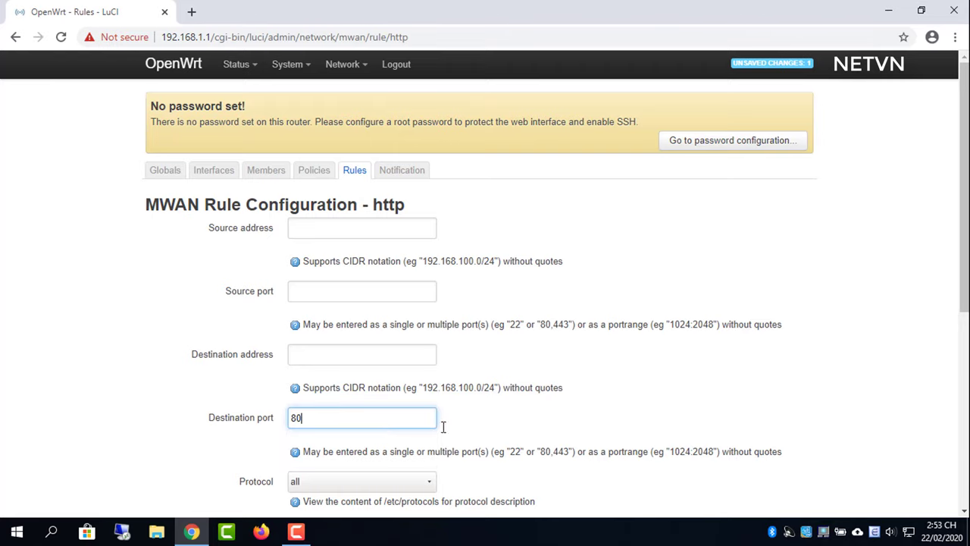
scroll(380, 392, "down", 5)
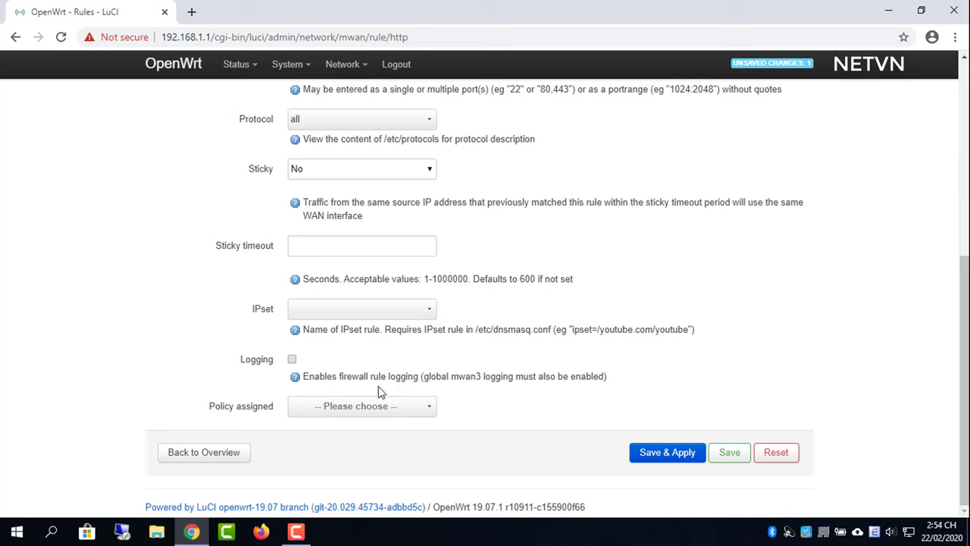
left_click(371, 409)
left_click(373, 260)
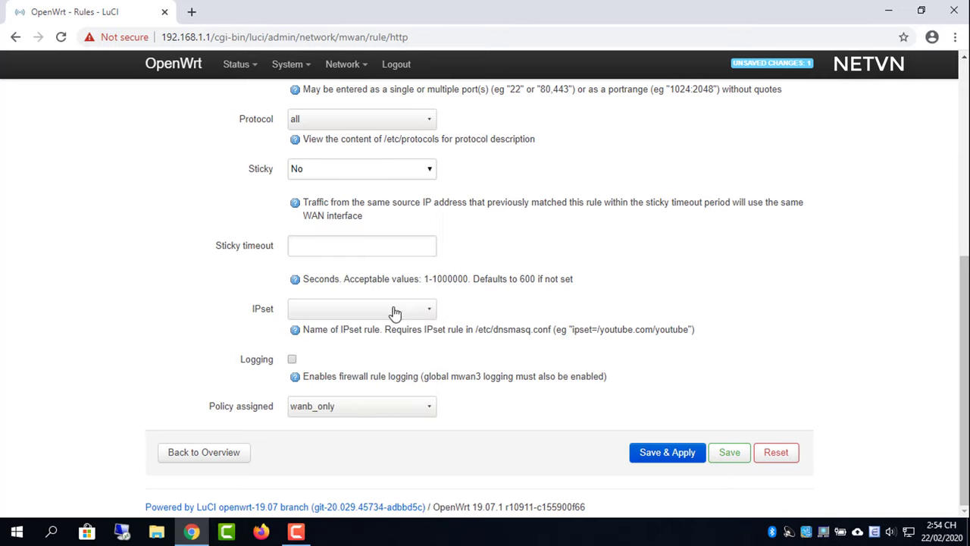
left_click(641, 452)
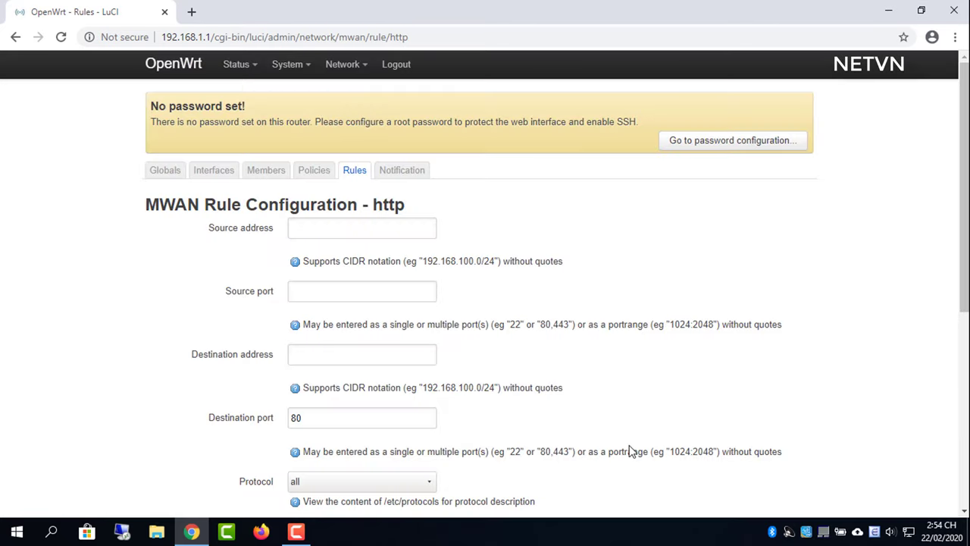
left_click_drag(952, 268, 949, 504)
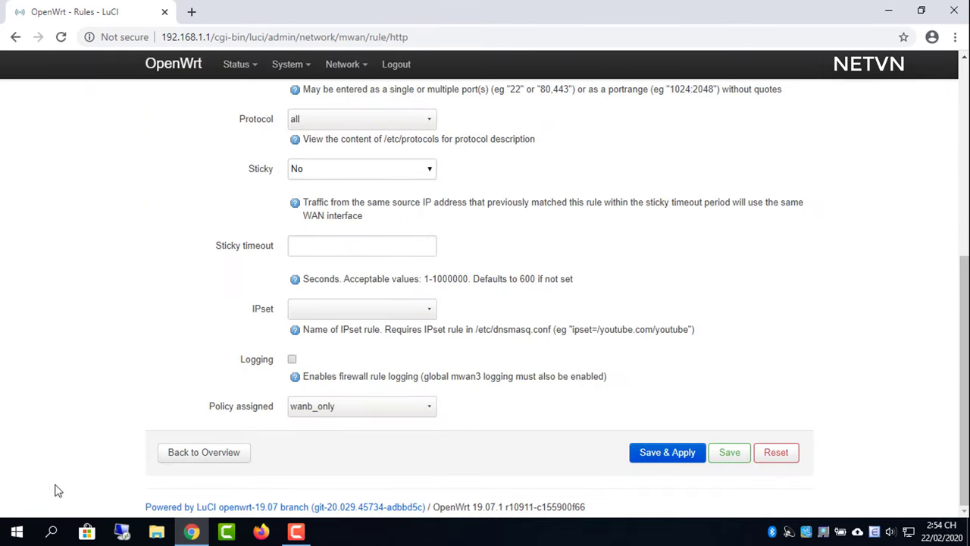
left_click(223, 454)
left_click_drag(232, 483, 683, 337)
left_click_drag(967, 257, 965, 339)
left_click(425, 414)
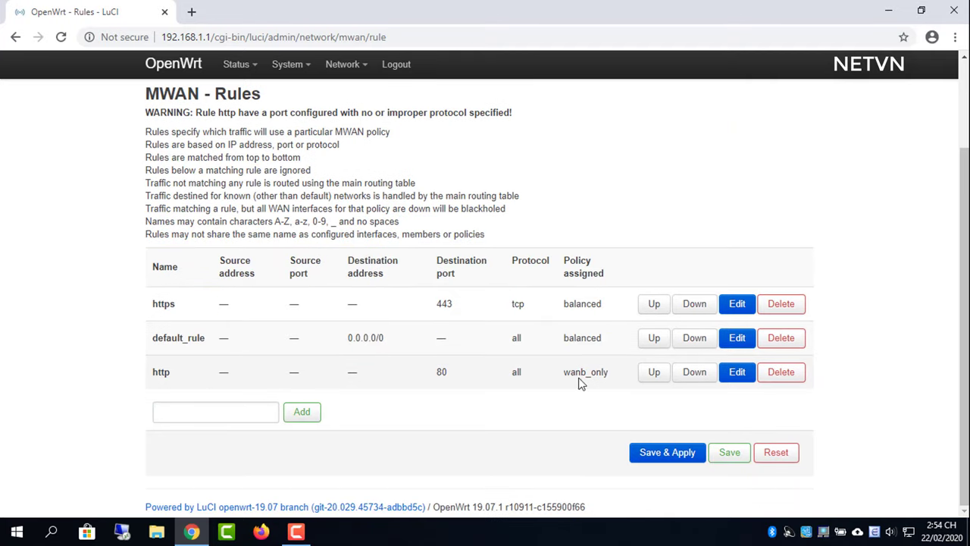
- Add an ftp rule with destination port 21 and the wan_only policy
left_click(237, 413)
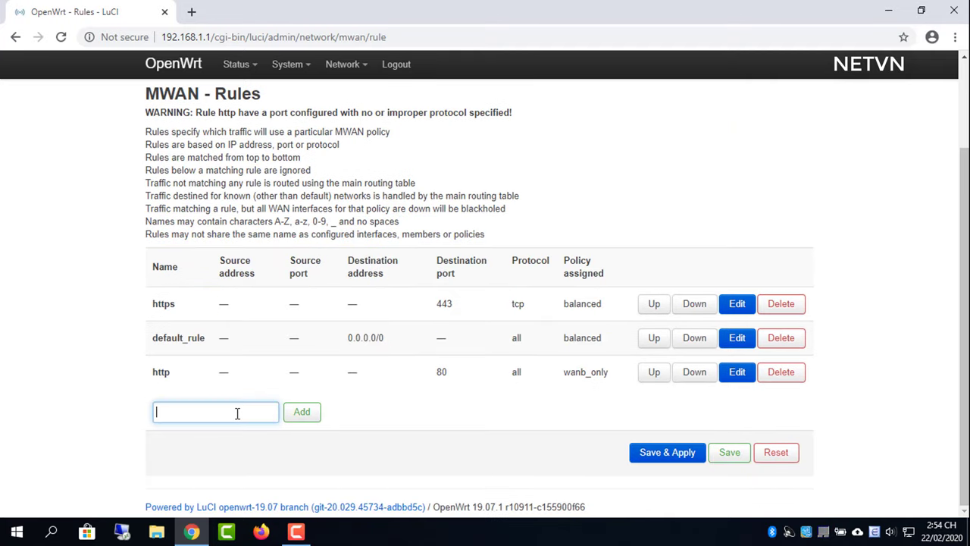
left_click(313, 413)
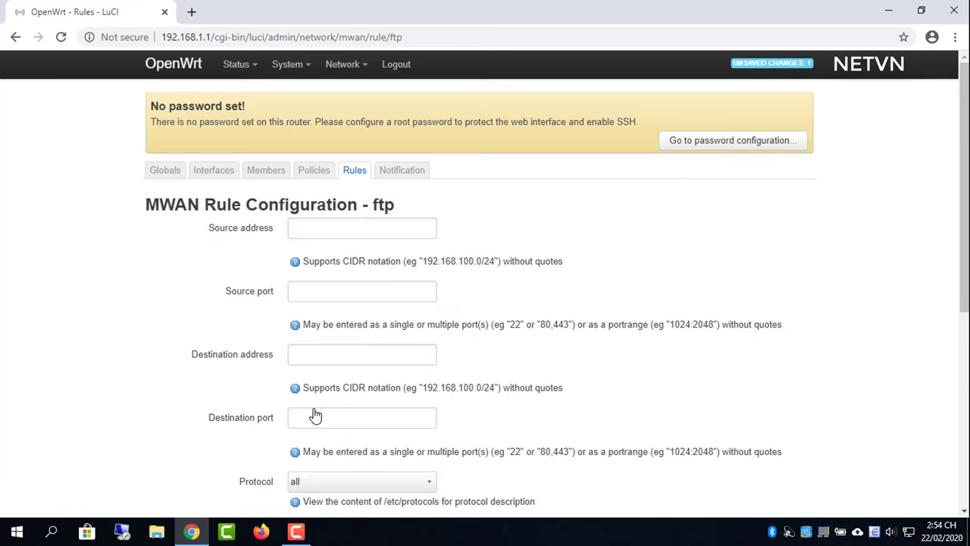
left_click(315, 417)
type("21")
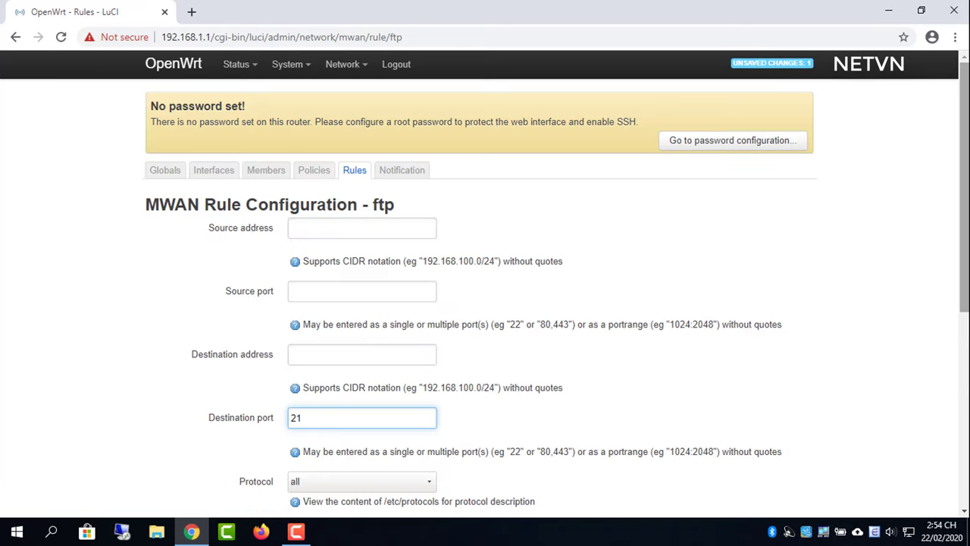
scroll(425, 379, "down", 5)
left_click(423, 408)
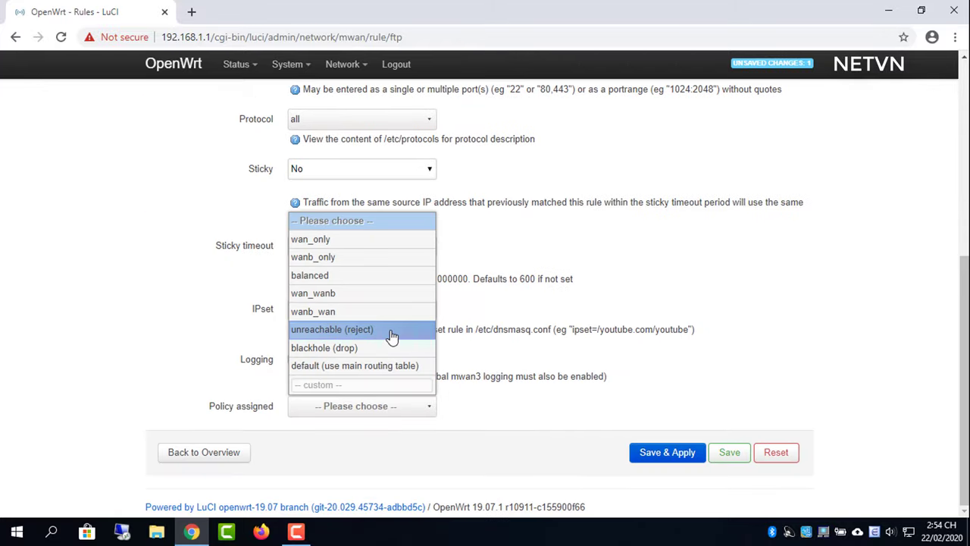
left_click(380, 241)
- Save and apply the ftp rule and go back to the rules overview
right_click(664, 455)
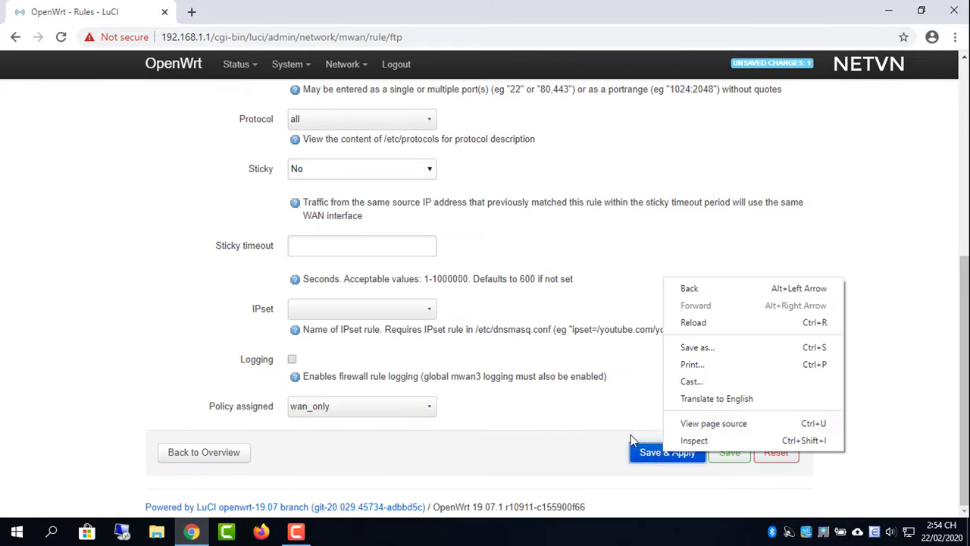
right_click(612, 446)
left_click(599, 475)
left_click(674, 458)
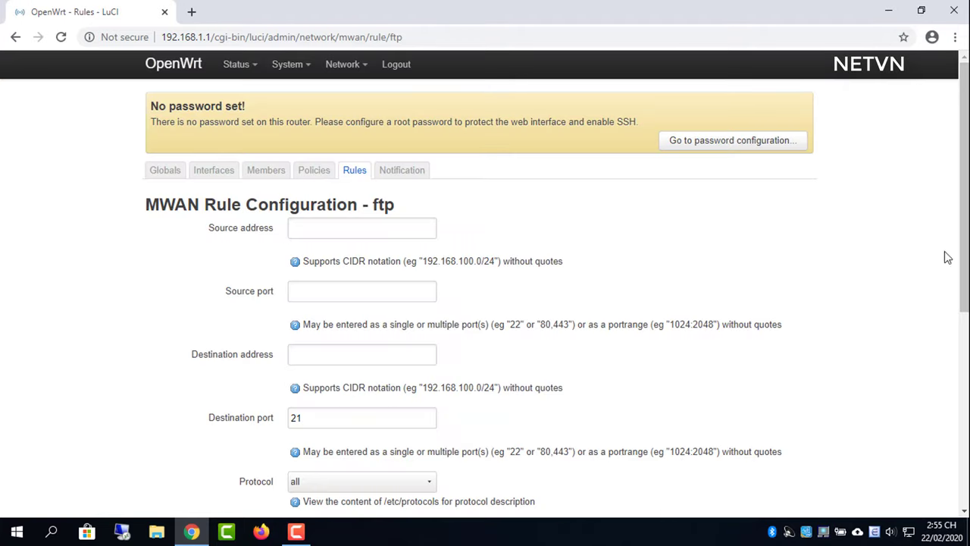
left_click_drag(964, 303, 961, 509)
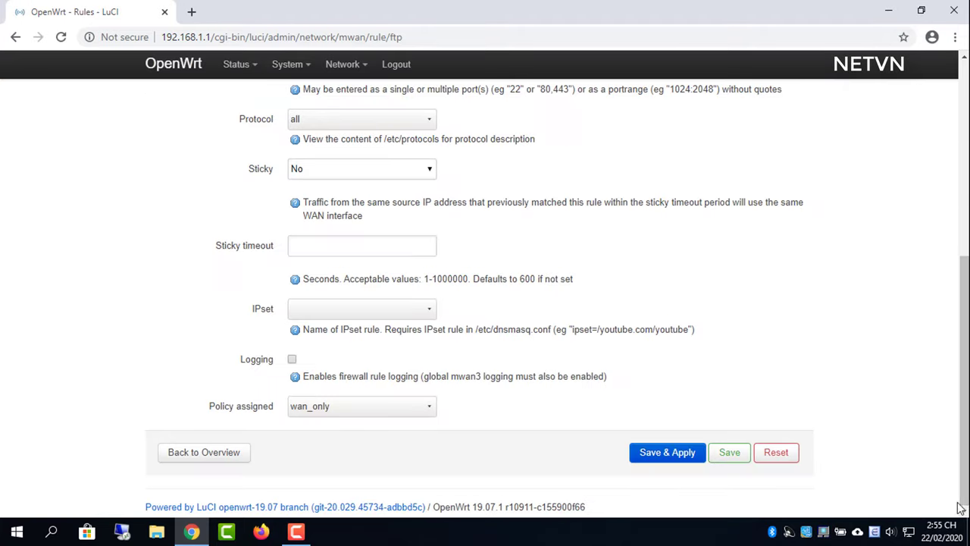
left_click(216, 454)
- Open the router's Status > Overview page
scroll(940, 448, "down", 3)
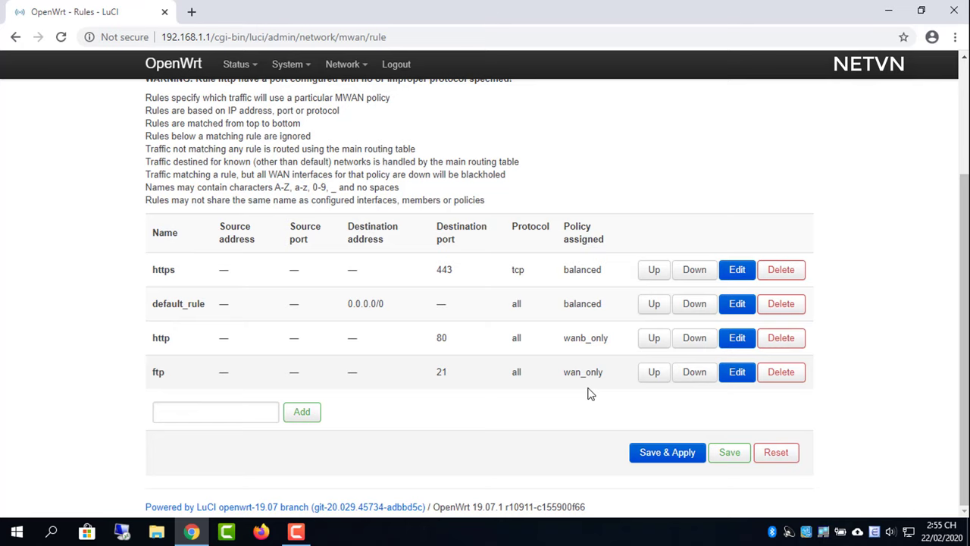
scroll(902, 194, "up", 3)
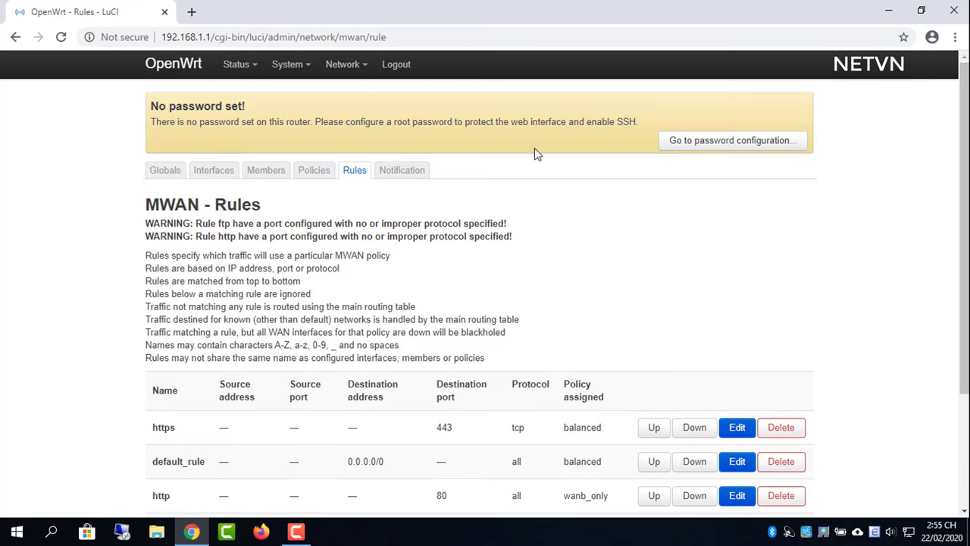
mouse_move(236, 65)
left_click(244, 97)
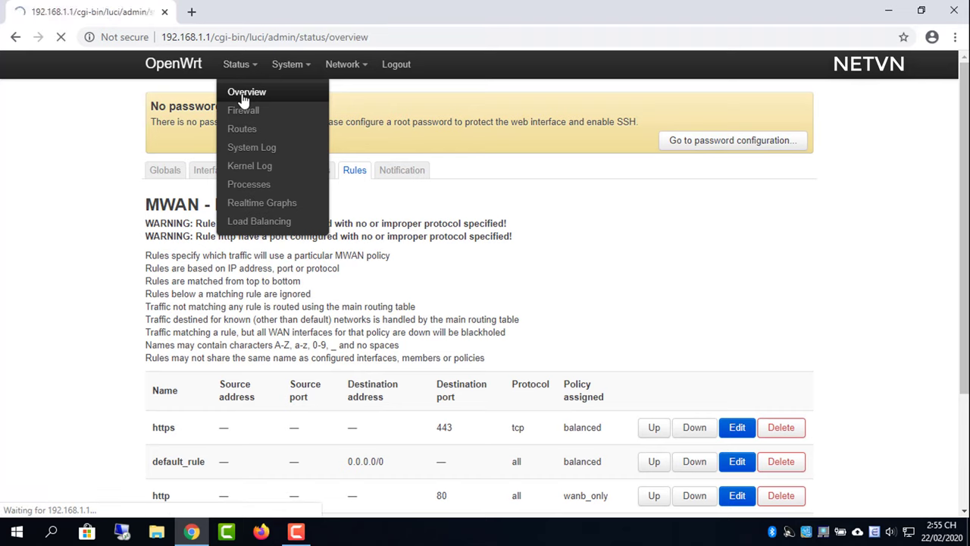